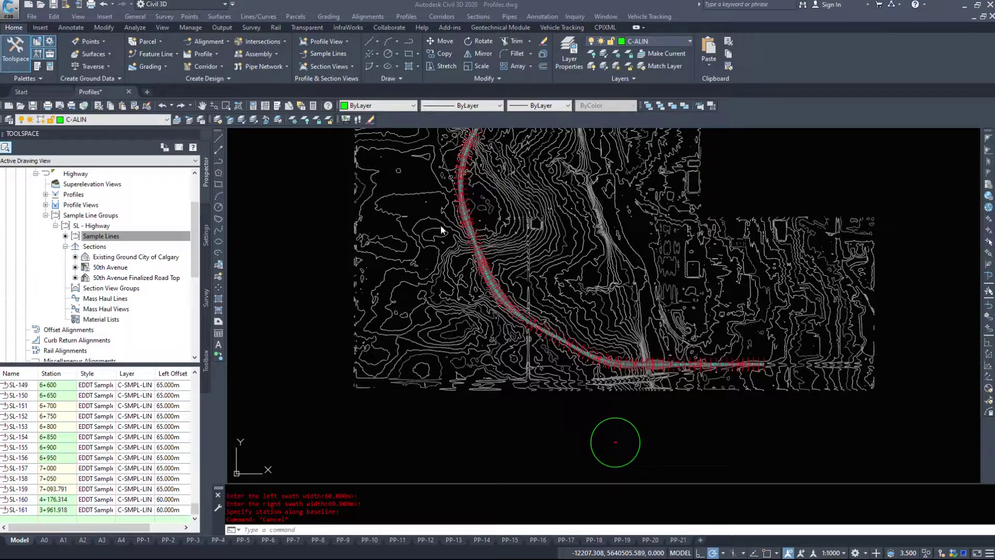
Show the Sections menu listing Create Section View and Create Multiple Section Views
{"action": "middle_click_drag", "start_coordinate": [406, 168], "coordinate": [393, 164]}
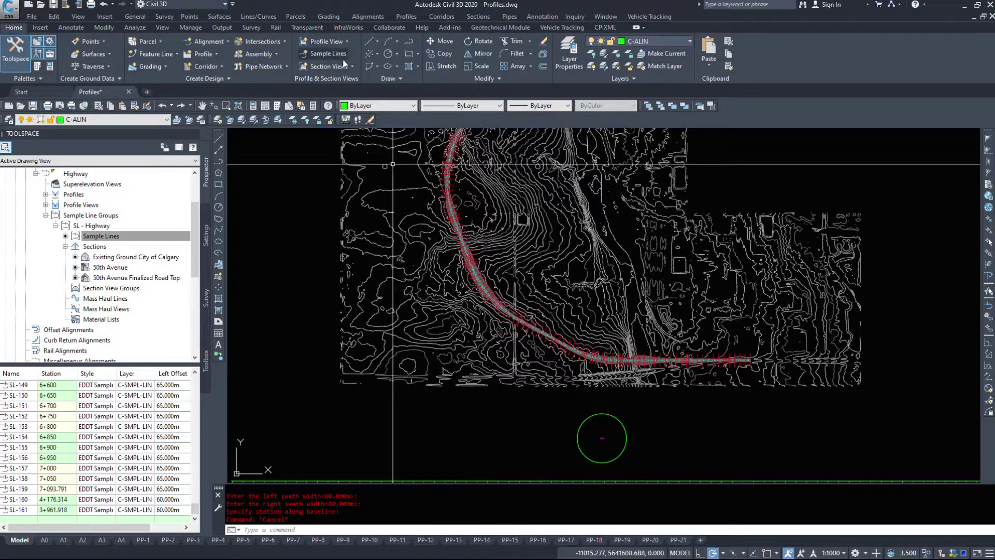
{"action": "left_click", "coordinate": [352, 68]}
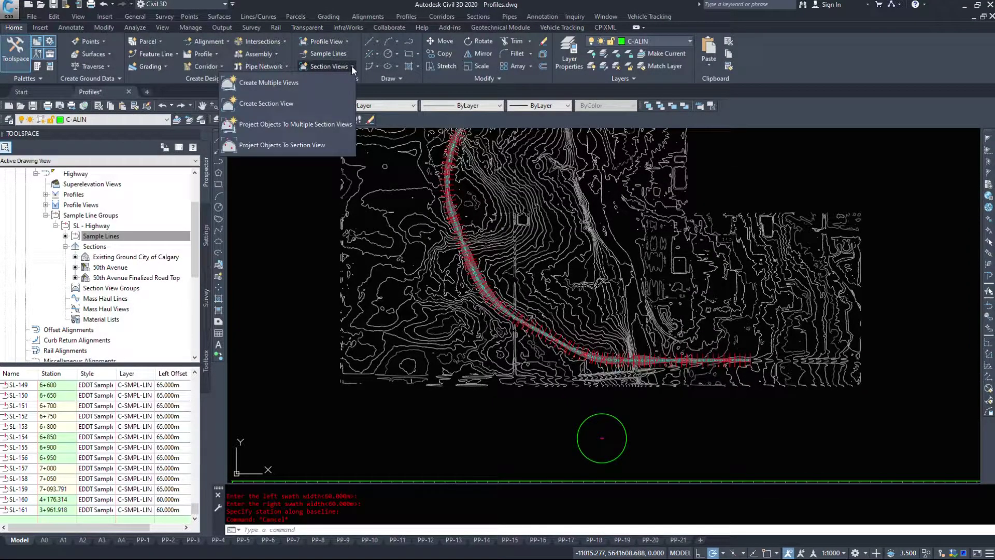
{"action": "left_click", "coordinate": [478, 16]}
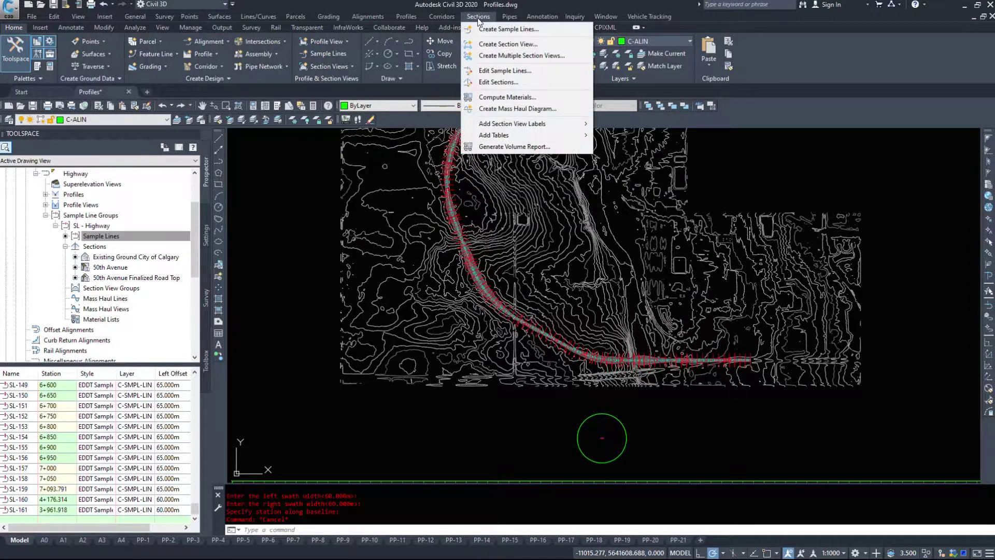
{"action": "left_click", "coordinate": [520, 45]}
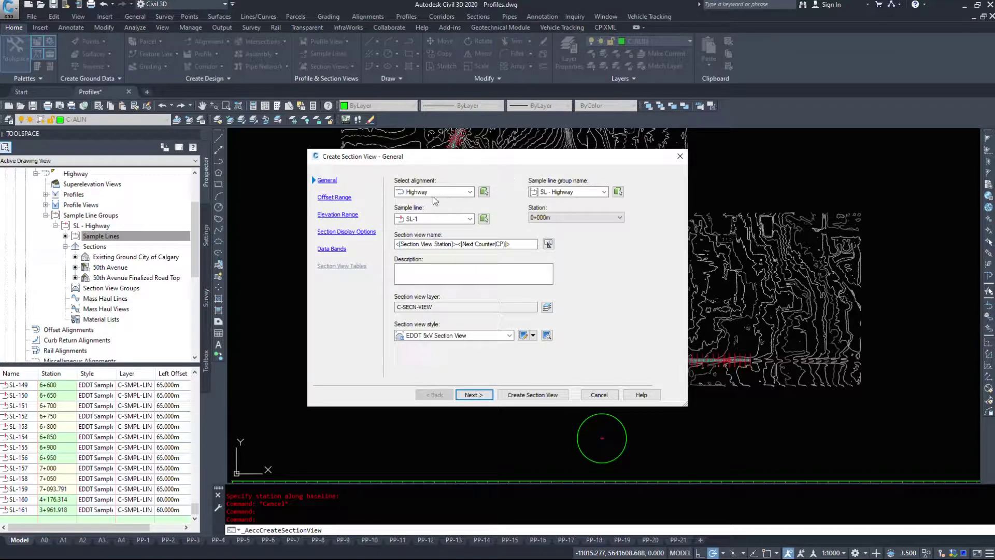
{"action": "left_click", "coordinate": [435, 218]}
{"action": "left_click", "coordinate": [434, 221]}
{"action": "left_click", "coordinate": [598, 217]}
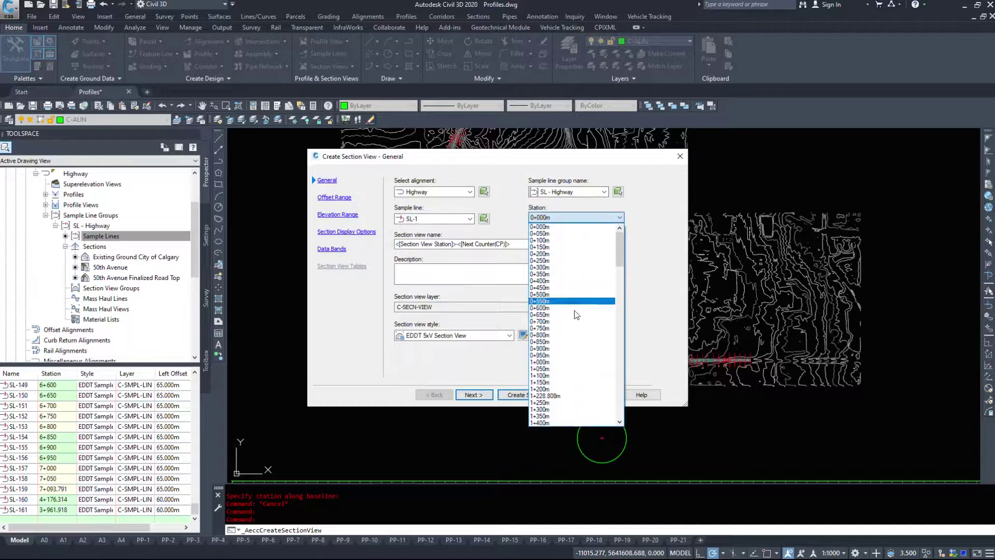
{"action": "scroll", "coordinate": [577, 324], "scroll_direction": "down", "scroll_amount": 10}
{"action": "scroll", "coordinate": [583, 382], "scroll_direction": "down", "scroll_amount": 20}
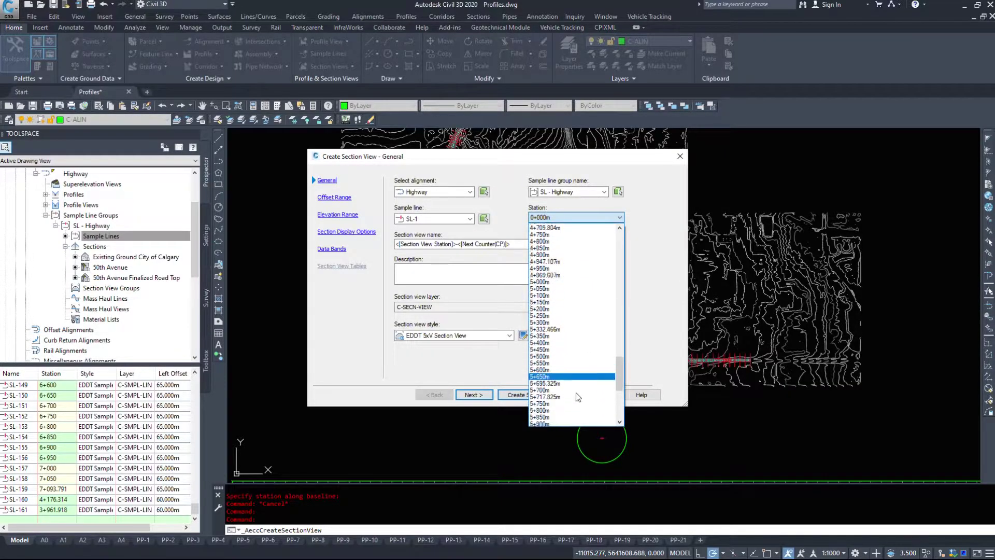
{"action": "left_click", "coordinate": [565, 410]}
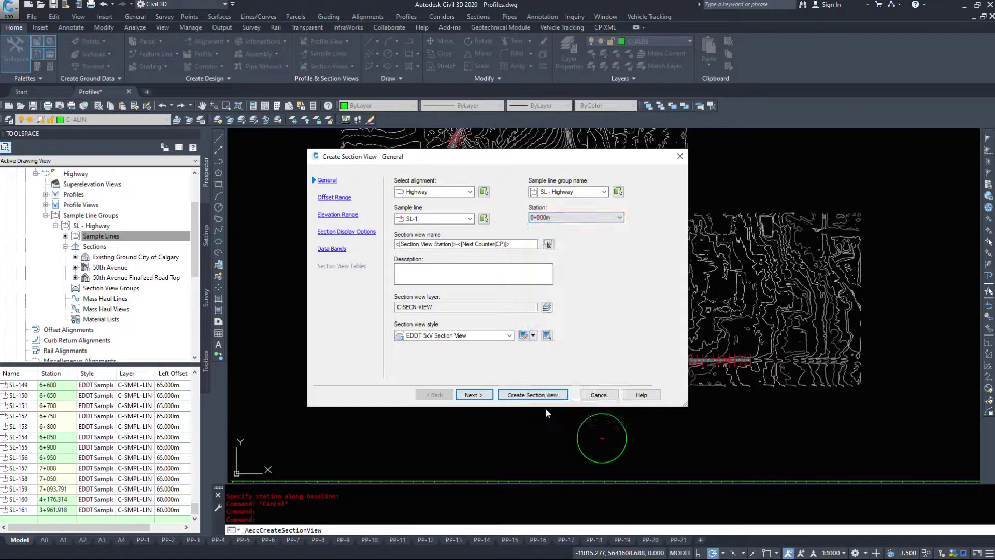
{"action": "left_click", "coordinate": [600, 394]}
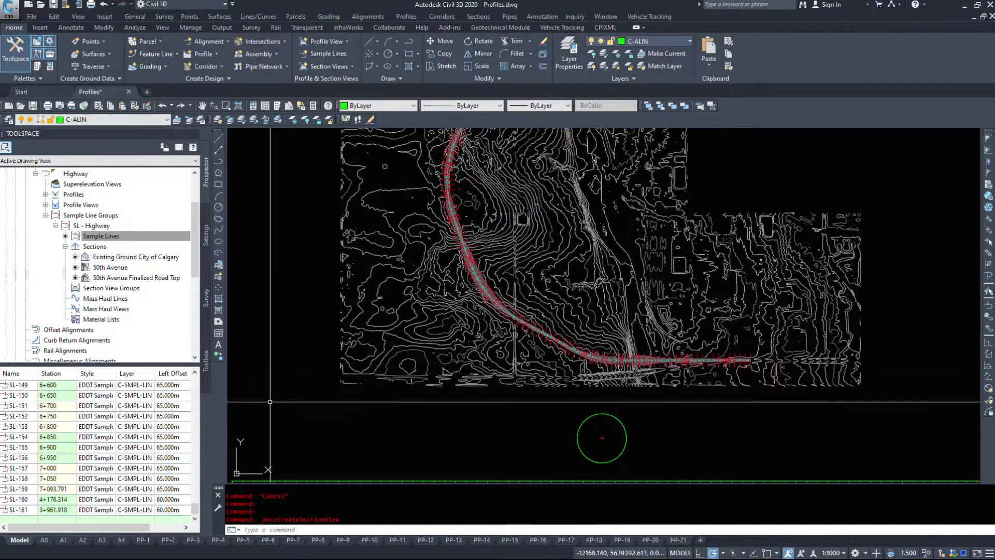
Start Create Multiple Section Views for the Highway alignment with sample line group SL - Highway
{"action": "left_click", "coordinate": [477, 17]}
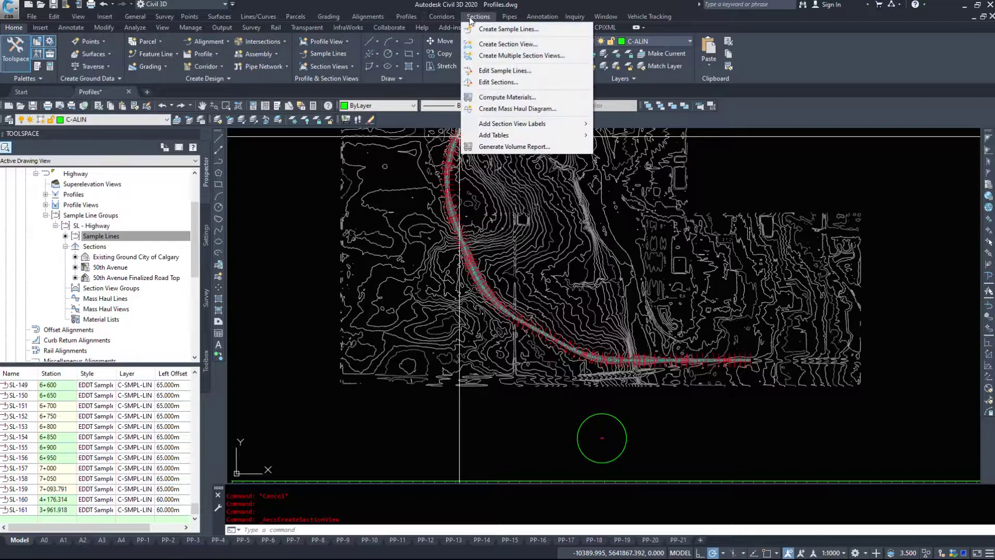
{"action": "left_click", "coordinate": [495, 56]}
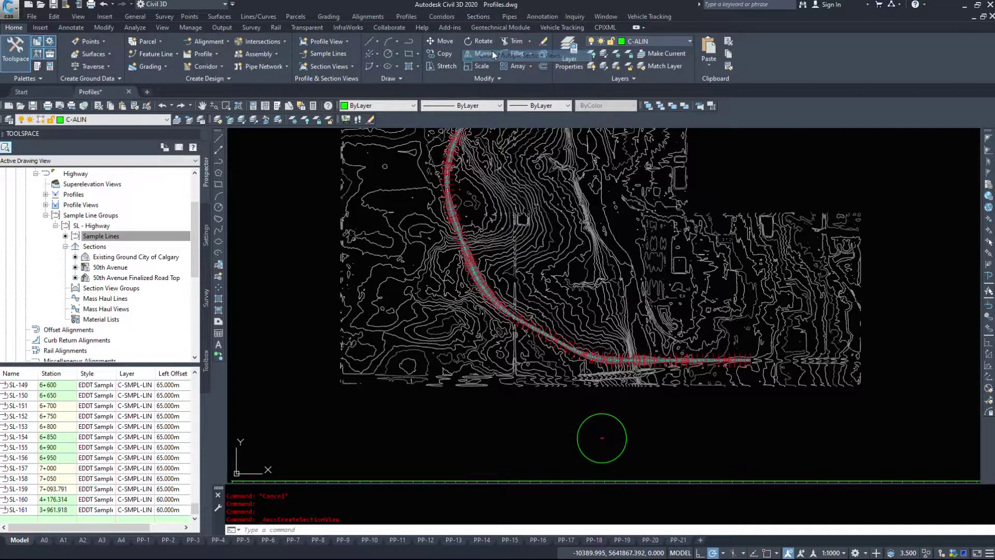
{"action": "left_click_drag", "start_coordinate": [450, 166], "coordinate": [426, 141]}
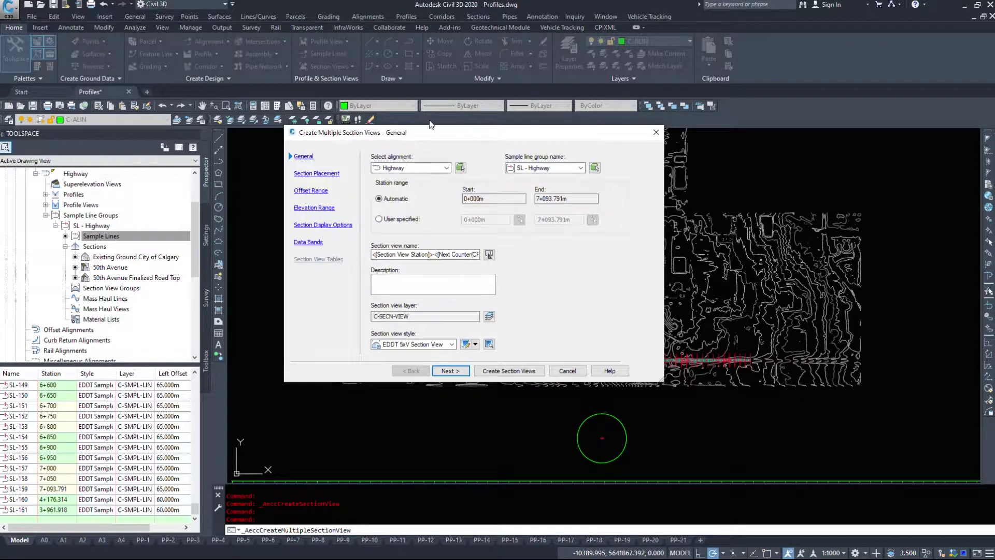
{"action": "left_click", "coordinate": [415, 168]}
{"action": "left_click", "coordinate": [399, 179]}
{"action": "left_click", "coordinate": [564, 168]}
{"action": "left_click", "coordinate": [565, 168]}
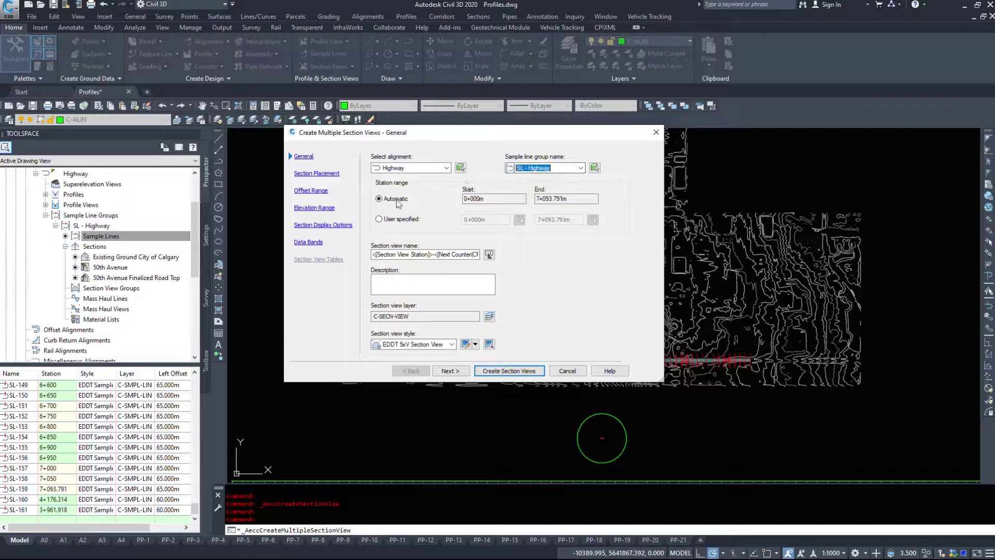
Try a user-specified station range of 200, then revert to the automatic full range
{"action": "key", "text": "Tab"}
{"action": "left_click", "coordinate": [585, 199]}
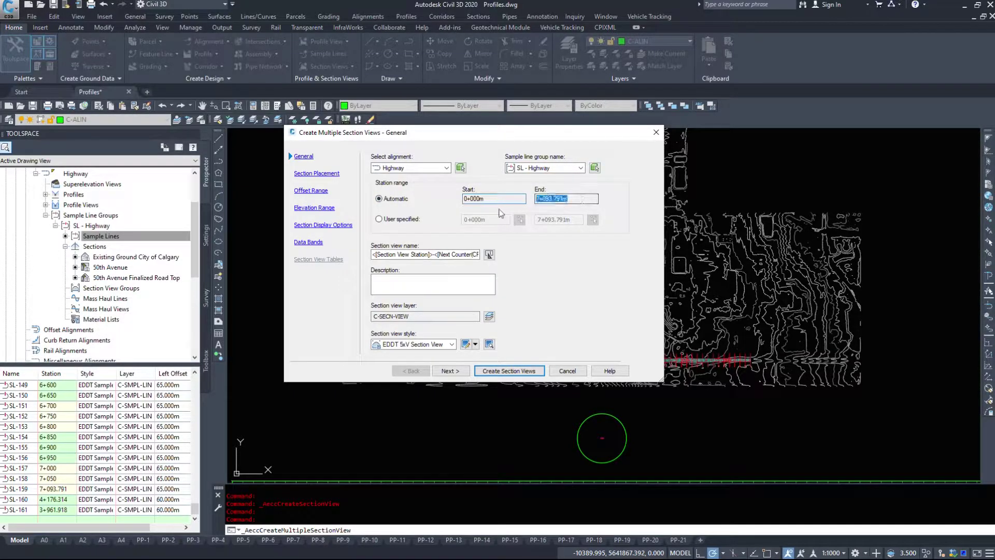
{"action": "left_click", "coordinate": [399, 219]}
{"action": "key", "text": "Tab"}
{"action": "key", "text": "Tab"}
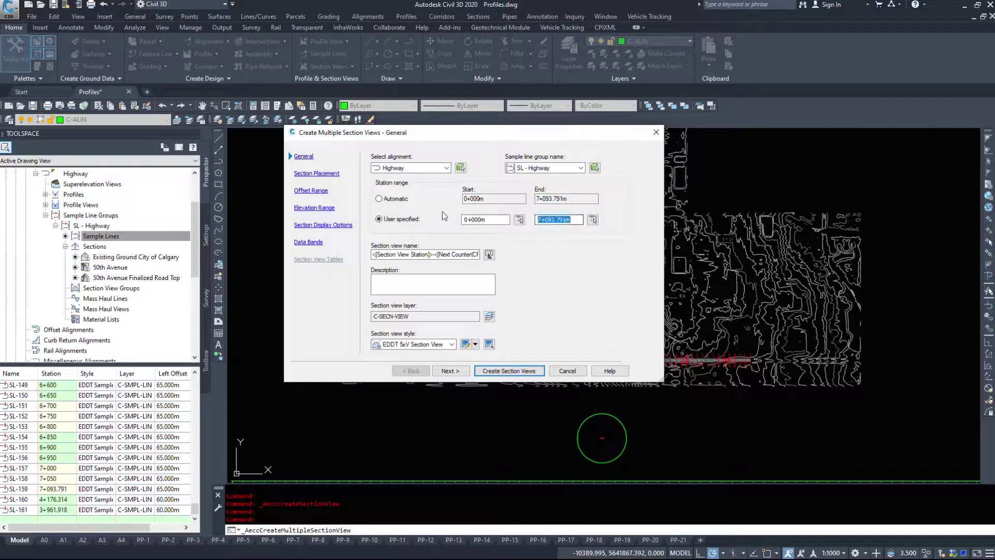
{"action": "type", "text": "2000"}
{"action": "left_click", "coordinate": [379, 198]}
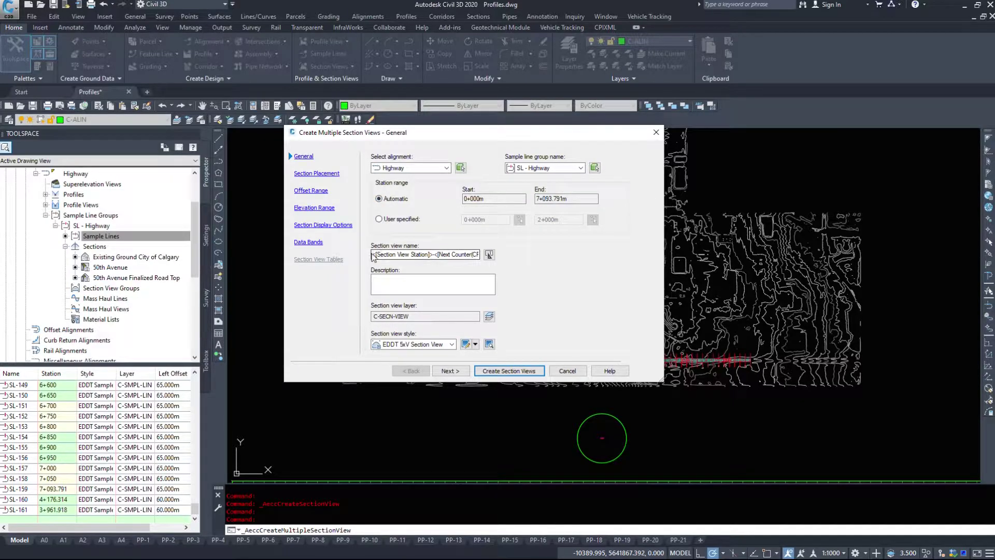
Review the name format and layer, keep EDDT 5xV Section View style, and continue
{"action": "left_click", "coordinate": [409, 256]}
{"action": "left_click_drag", "start_coordinate": [428, 255], "coordinate": [439, 254]}
{"action": "key", "text": "End"}
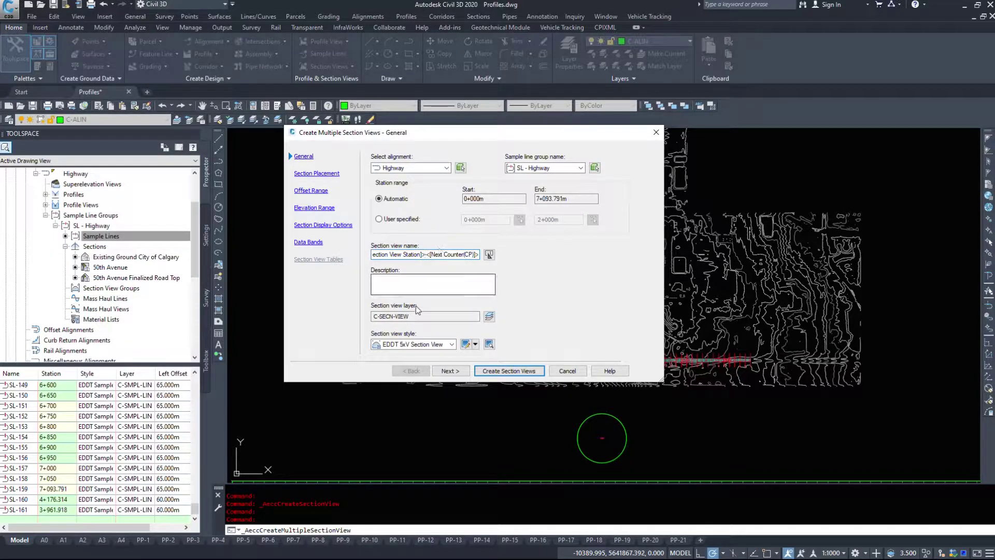
{"action": "key", "text": "Home"}
{"action": "left_click_drag", "start_coordinate": [424, 320], "coordinate": [362, 313]}
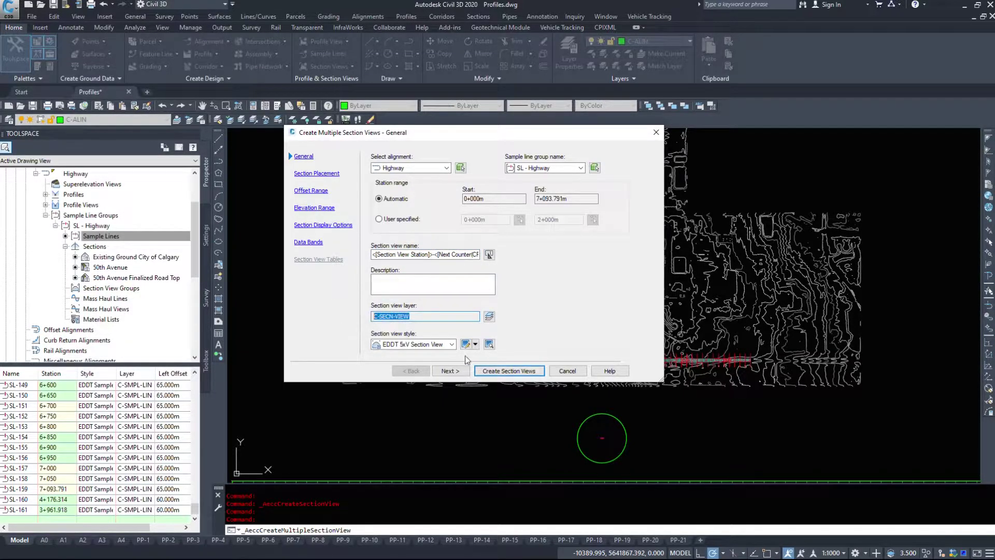
{"action": "left_click", "coordinate": [446, 345]}
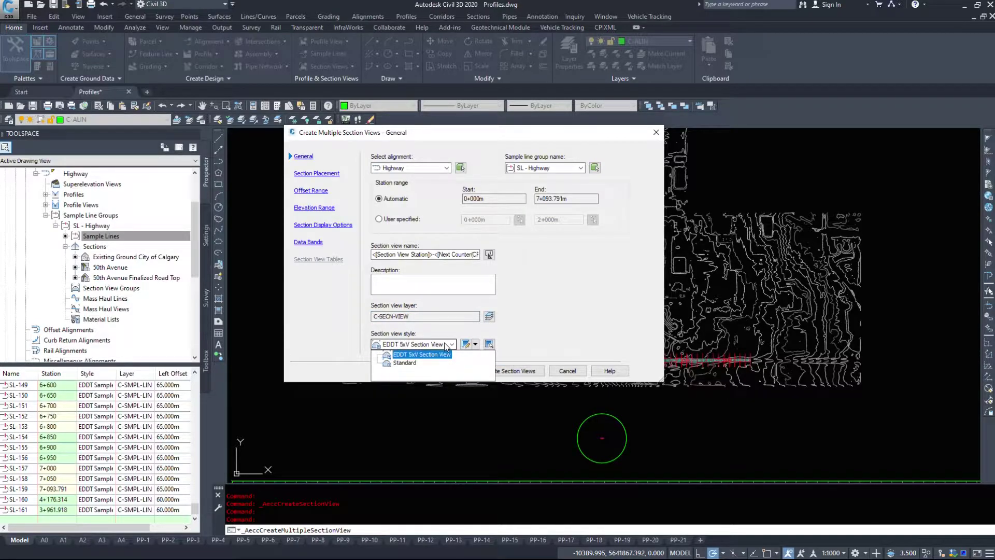
{"action": "left_click", "coordinate": [568, 310]}
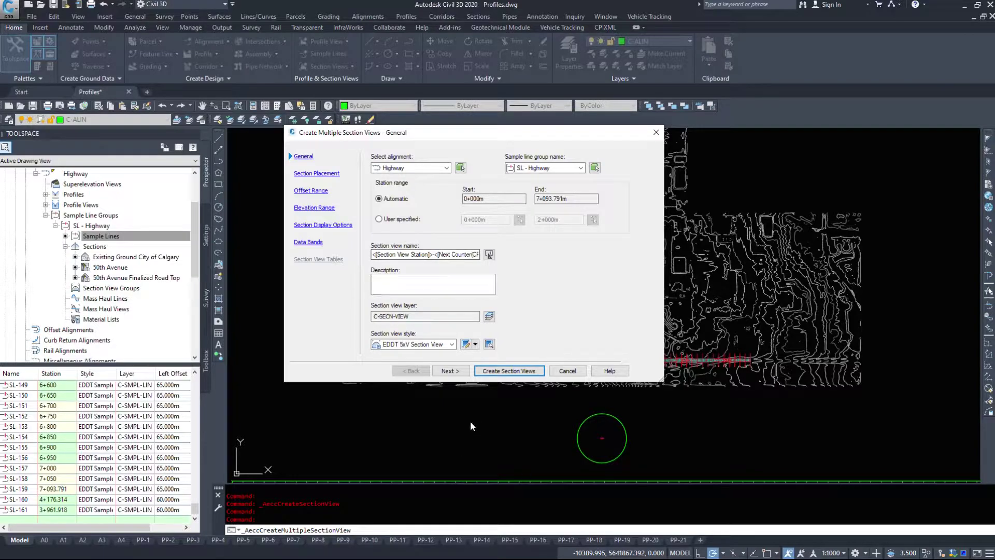
{"action": "left_click", "coordinate": [452, 372]}
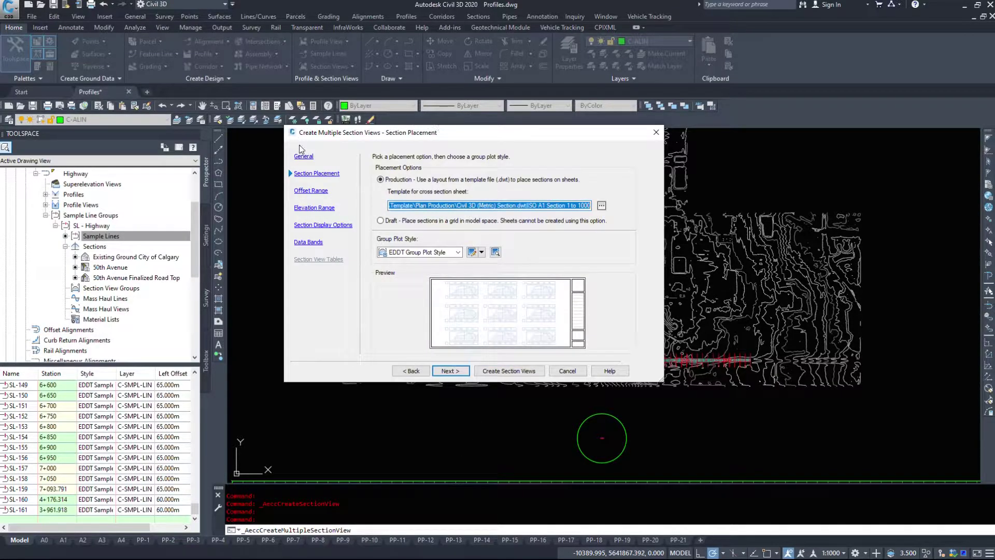
Choose Draft placement in model space and keep EDDT Group Plot Style
{"action": "left_click_drag", "start_coordinate": [359, 132], "coordinate": [344, 93]}
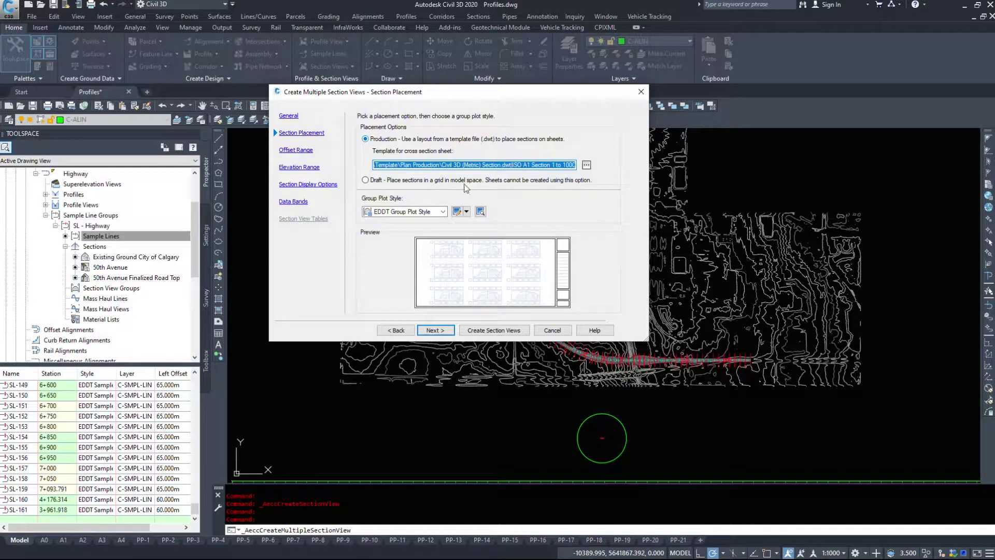
{"action": "left_click", "coordinate": [421, 183]}
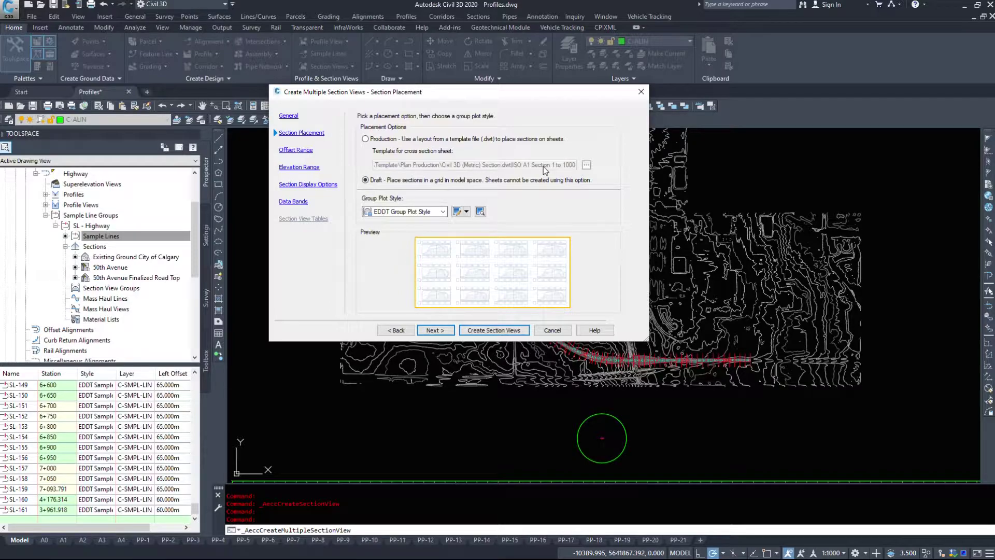
{"action": "left_click", "coordinate": [443, 212]}
{"action": "left_click", "coordinate": [404, 220]}
Set the group plot style array to By rows, Upper Left, Centerline alignment, uniform cells
{"action": "left_click", "coordinate": [456, 212]}
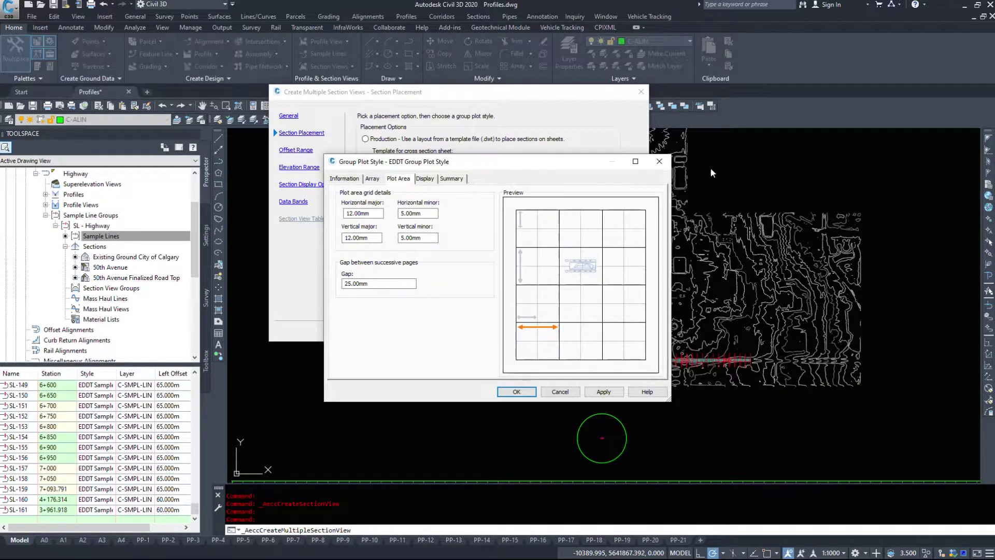
{"action": "left_click", "coordinate": [344, 179]}
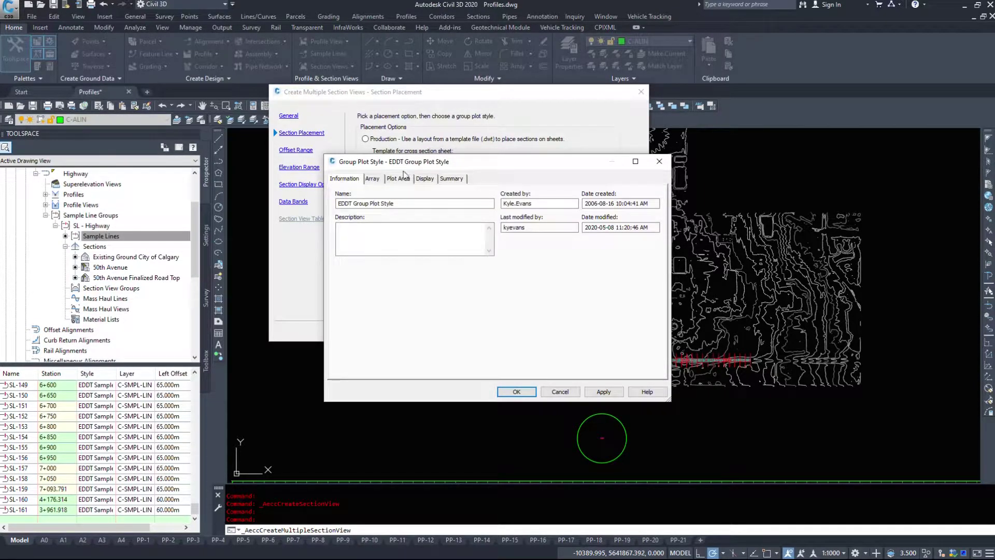
{"action": "left_click", "coordinate": [372, 178]}
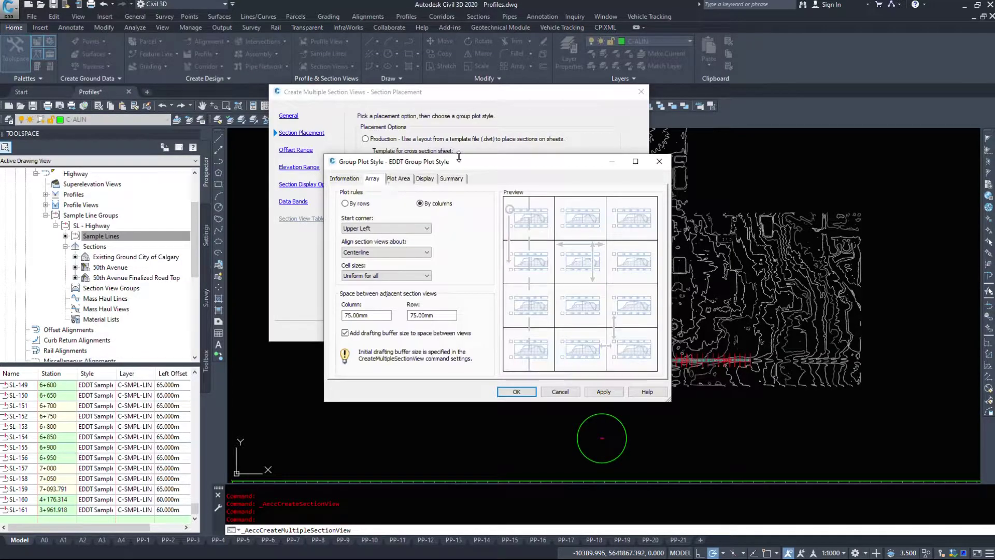
{"action": "left_click", "coordinate": [359, 203]}
{"action": "left_click", "coordinate": [422, 203]}
{"action": "left_click", "coordinate": [358, 203]}
{"action": "left_click", "coordinate": [377, 228]}
{"action": "left_click", "coordinate": [373, 244]}
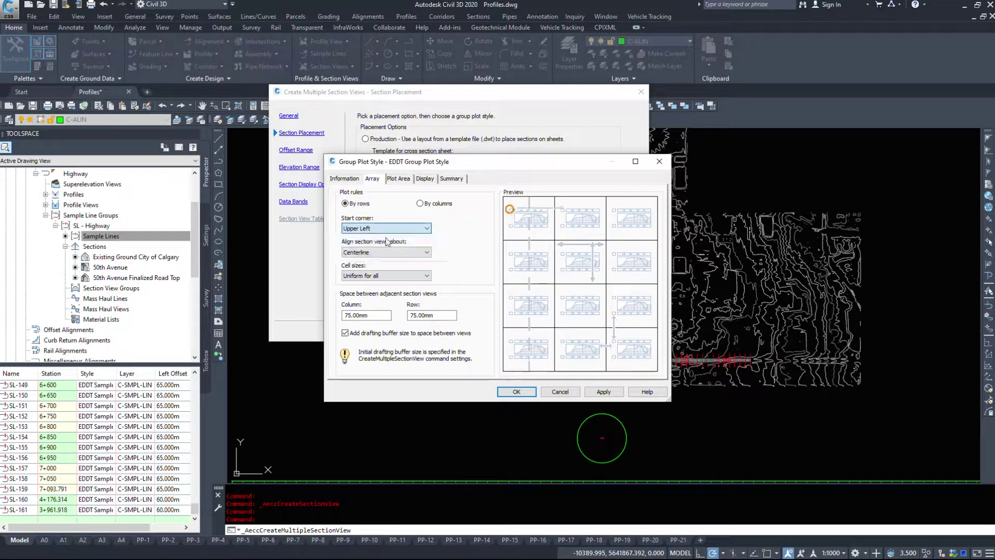
{"action": "left_click", "coordinate": [377, 252]}
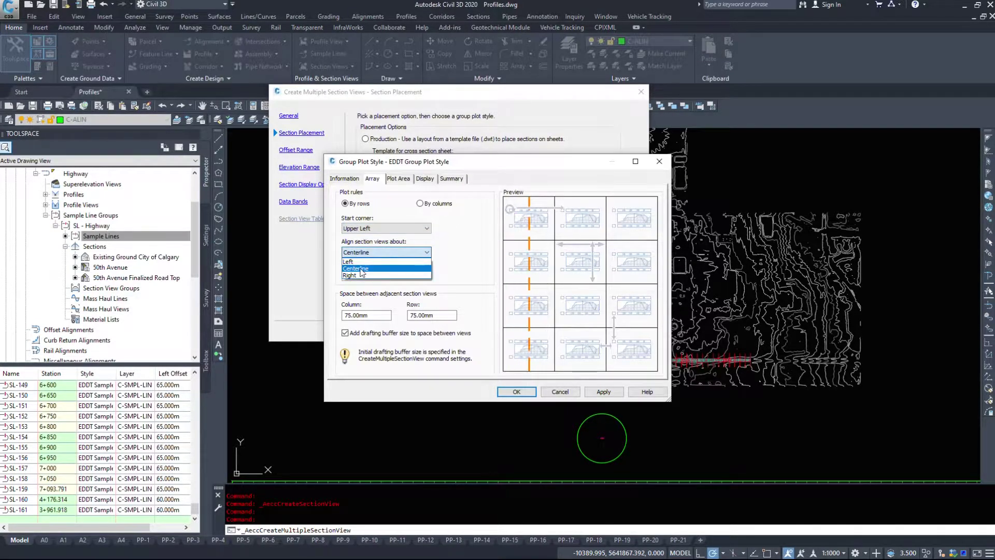
{"action": "left_click", "coordinate": [362, 268]}
{"action": "left_click", "coordinate": [364, 277]}
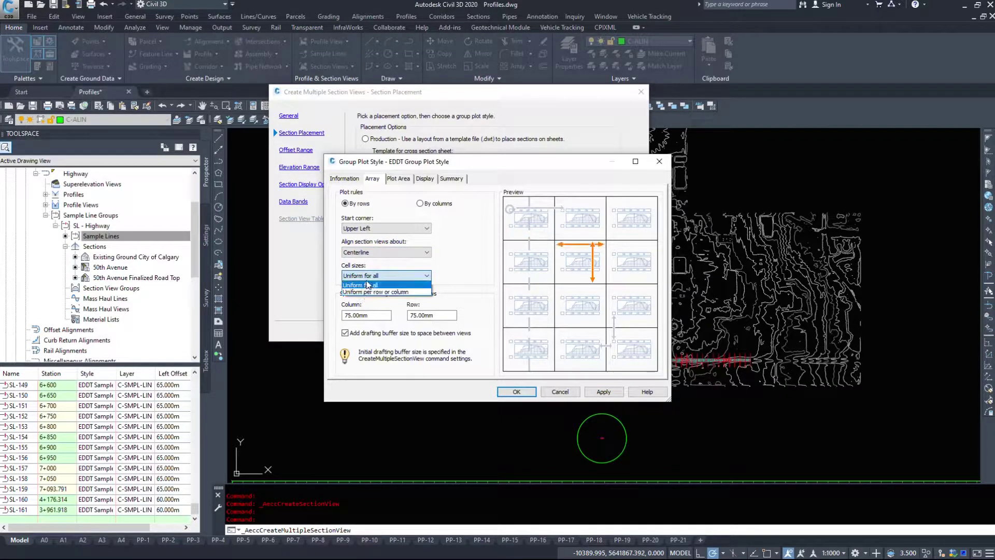
{"action": "left_click", "coordinate": [361, 285]}
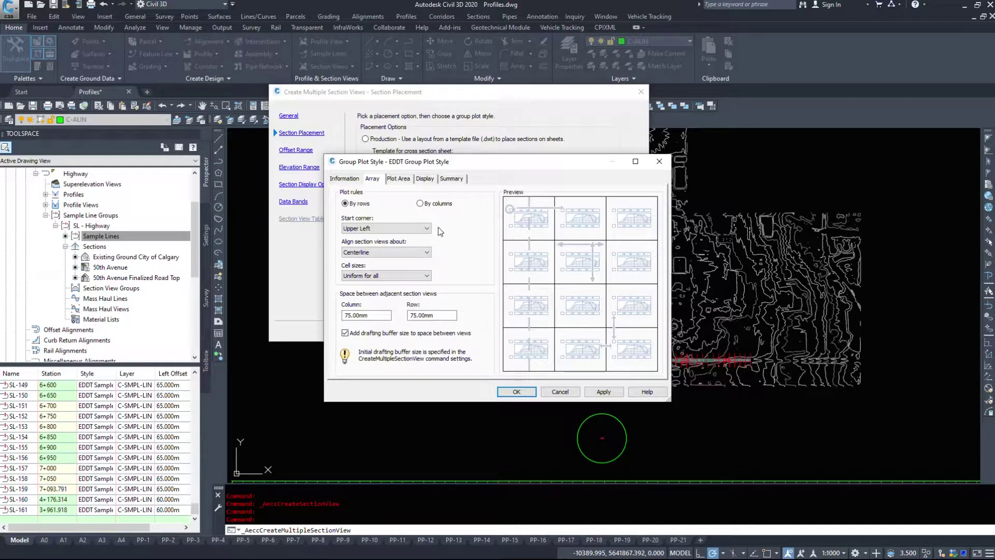
Set 75.00mm spacing between section view columns and rows
{"action": "left_click", "coordinate": [374, 315]}
{"action": "key", "text": "Tab"}
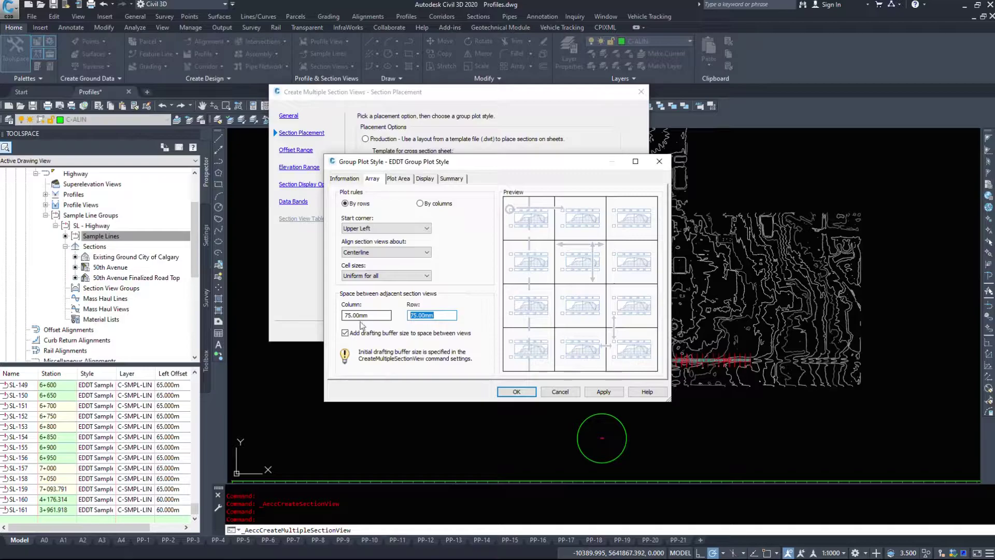
{"action": "left_click", "coordinate": [389, 338]}
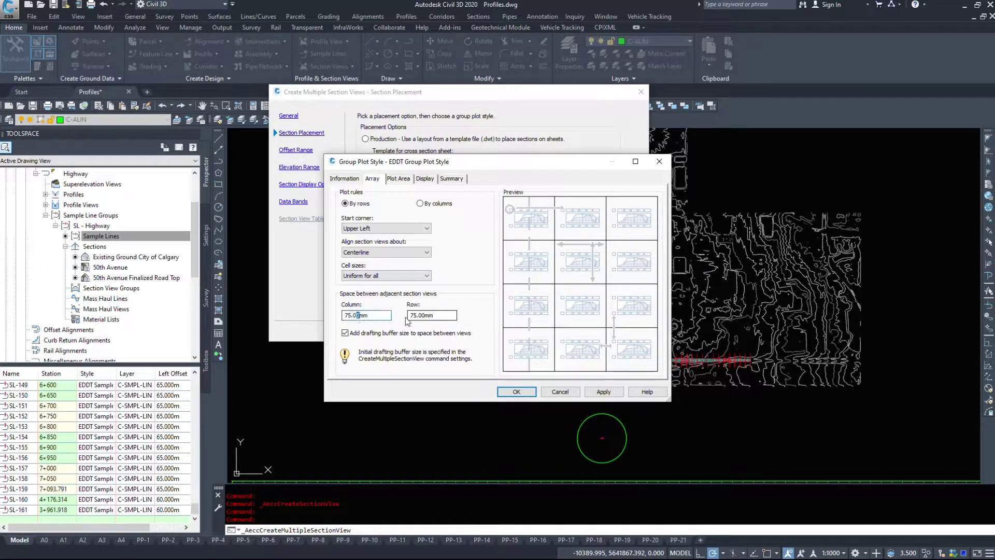
{"action": "left_click", "coordinate": [422, 315]}
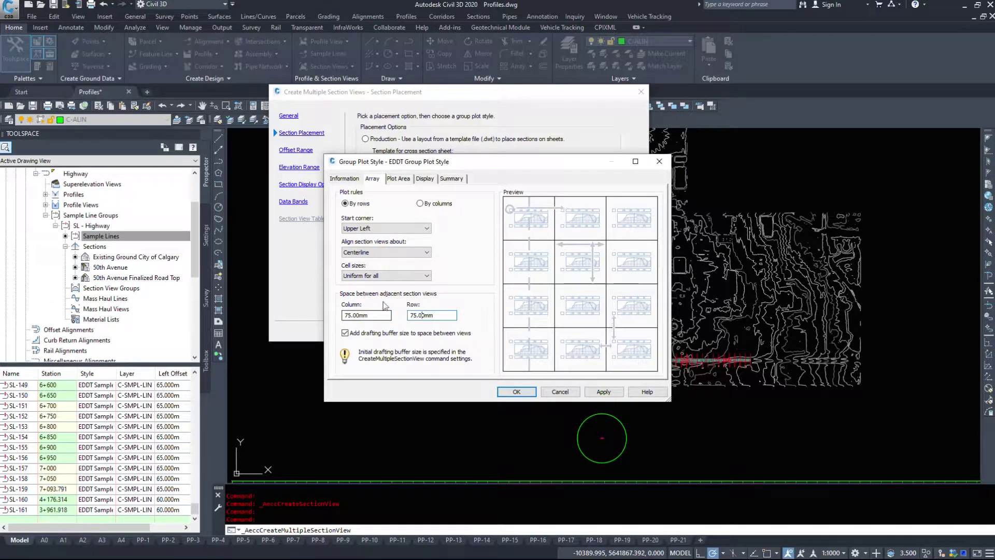
{"action": "left_click", "coordinate": [417, 315]}
{"action": "left_click", "coordinate": [386, 276]}
{"action": "left_click", "coordinate": [448, 206]}
Review the Plot Area, Display and Summary settings and accept the group plot style
{"action": "left_click", "coordinate": [401, 179]}
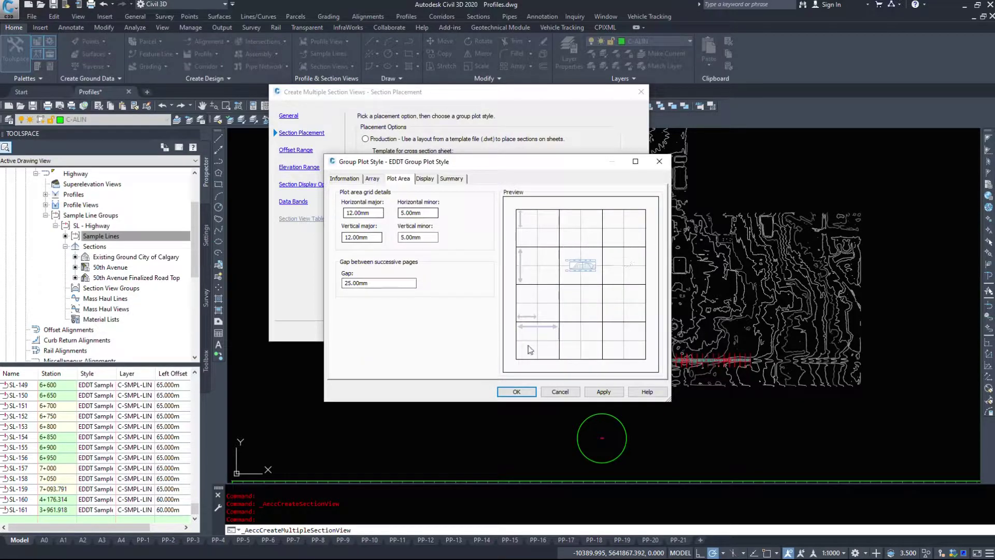
{"action": "left_click", "coordinate": [418, 213]}
{"action": "left_click", "coordinate": [375, 283]}
{"action": "left_click", "coordinate": [425, 179]}
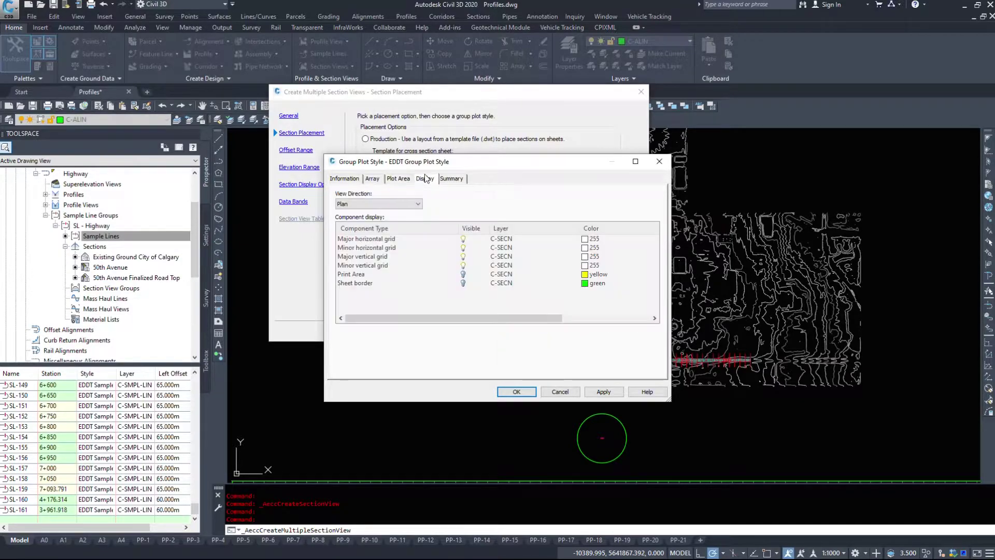
{"action": "left_click", "coordinate": [373, 248]}
{"action": "left_click", "coordinate": [364, 257]}
{"action": "left_click", "coordinate": [359, 283]}
{"action": "left_click", "coordinate": [358, 274]}
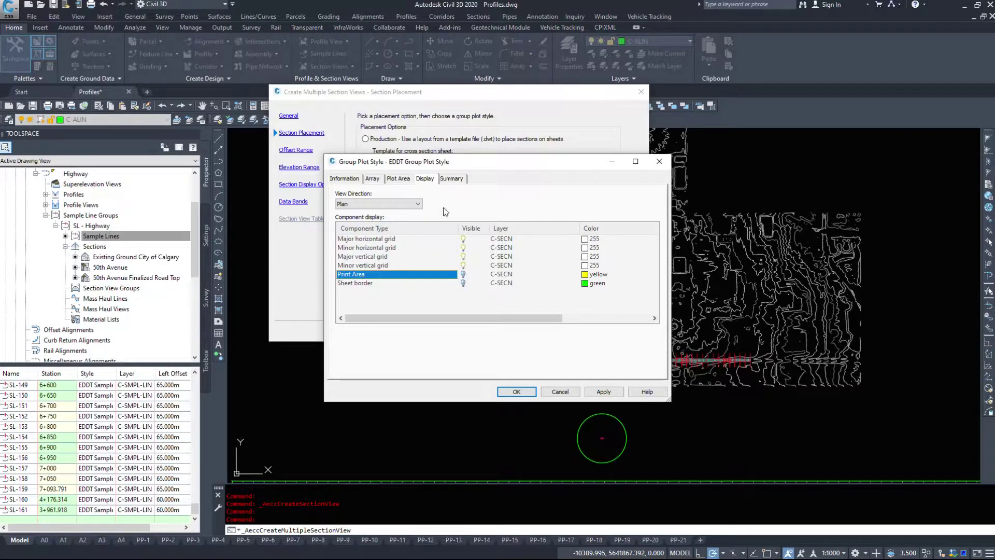
{"action": "left_click", "coordinate": [452, 178]}
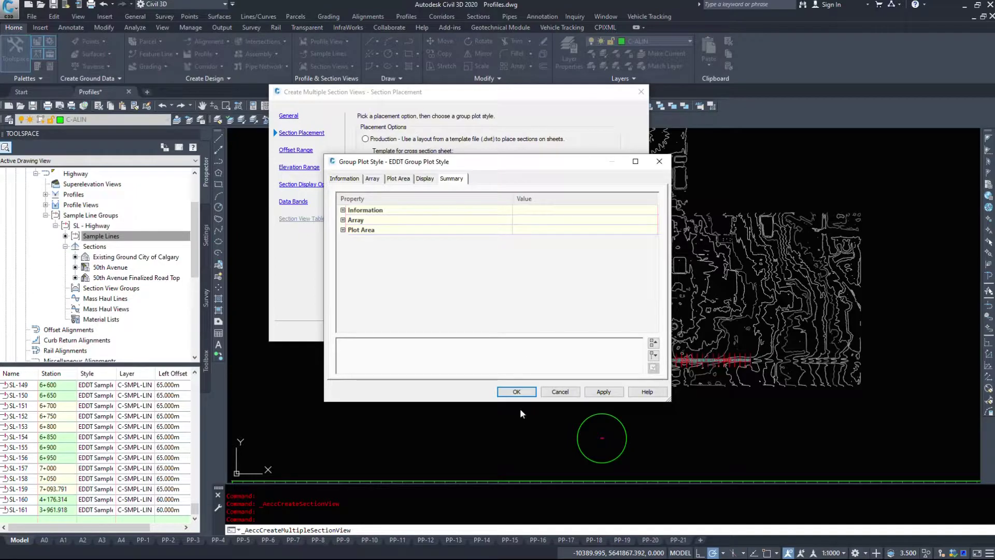
{"action": "left_click", "coordinate": [518, 390]}
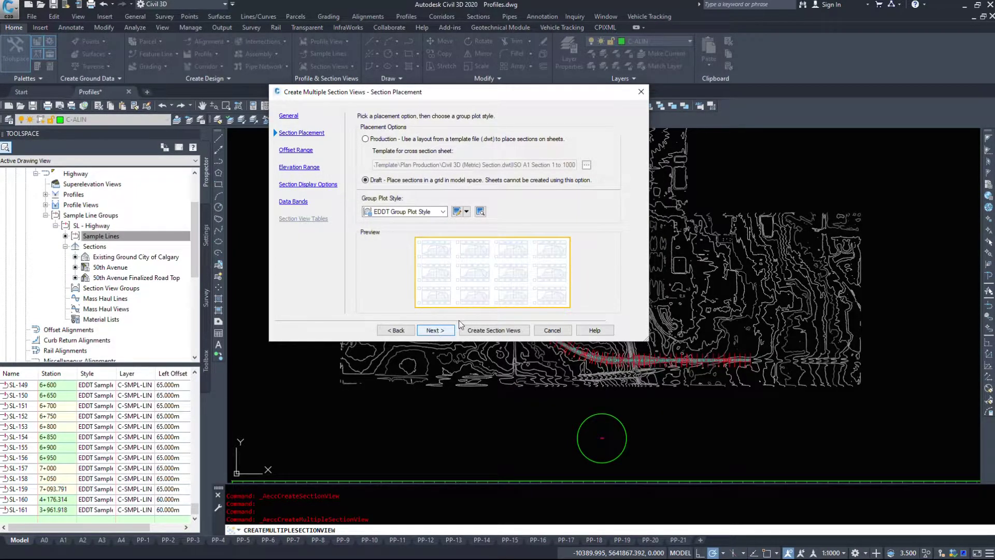
Keep the offset range Automatic after briefly trying a user-specified range
{"action": "left_click", "coordinate": [435, 332]}
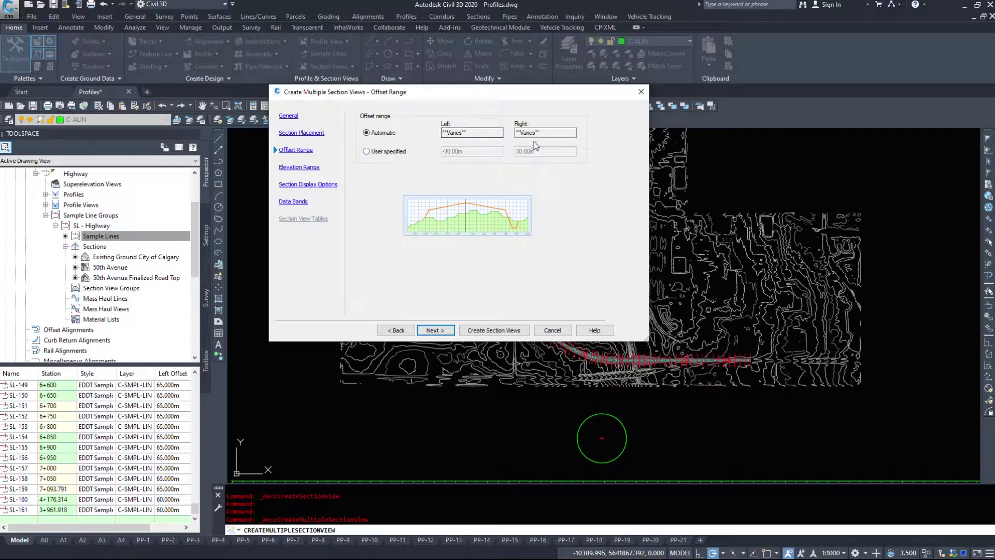
{"action": "left_click", "coordinate": [544, 132]}
{"action": "left_click", "coordinate": [386, 151]}
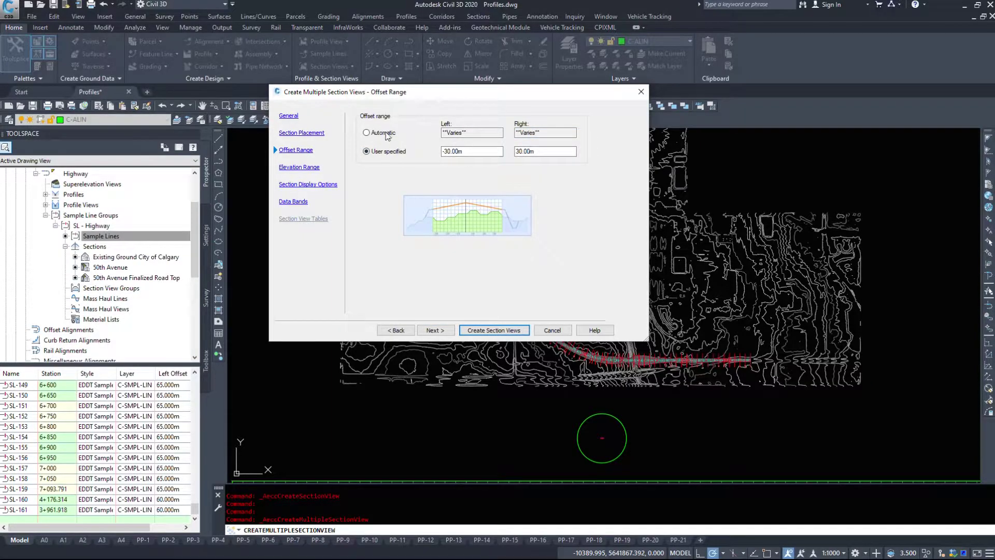
{"action": "left_click", "coordinate": [386, 133]}
{"action": "left_click", "coordinate": [472, 132]}
{"action": "left_click", "coordinate": [545, 133]}
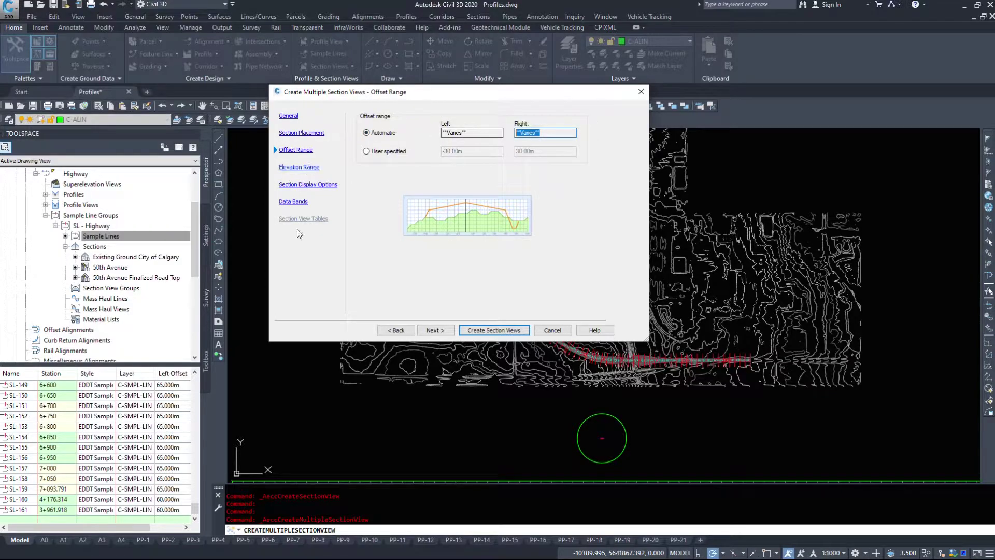
Set a user-specified 25 m view height that follows the 50th Avenue section
{"action": "left_click", "coordinate": [432, 330]}
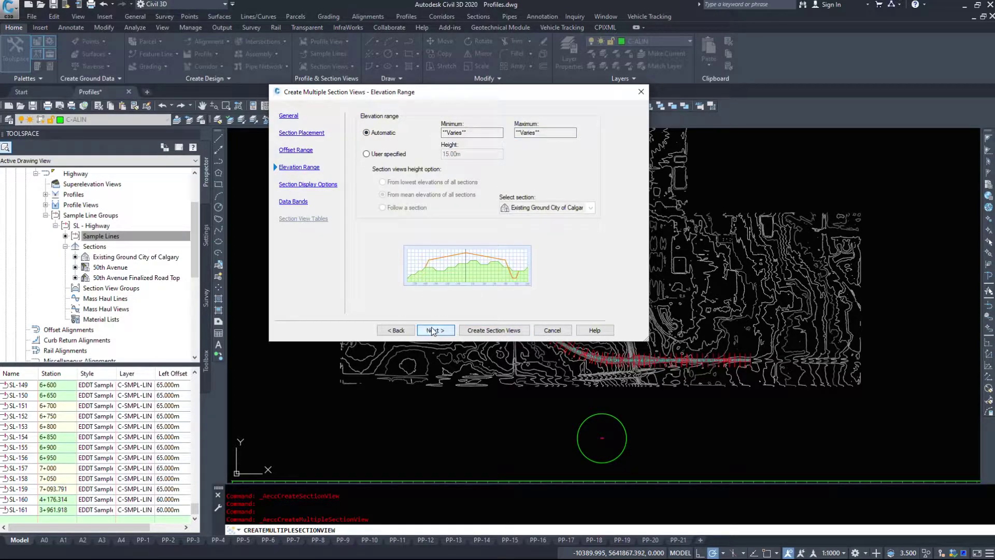
{"action": "left_click", "coordinate": [465, 130]}
{"action": "key", "text": "Tab"}
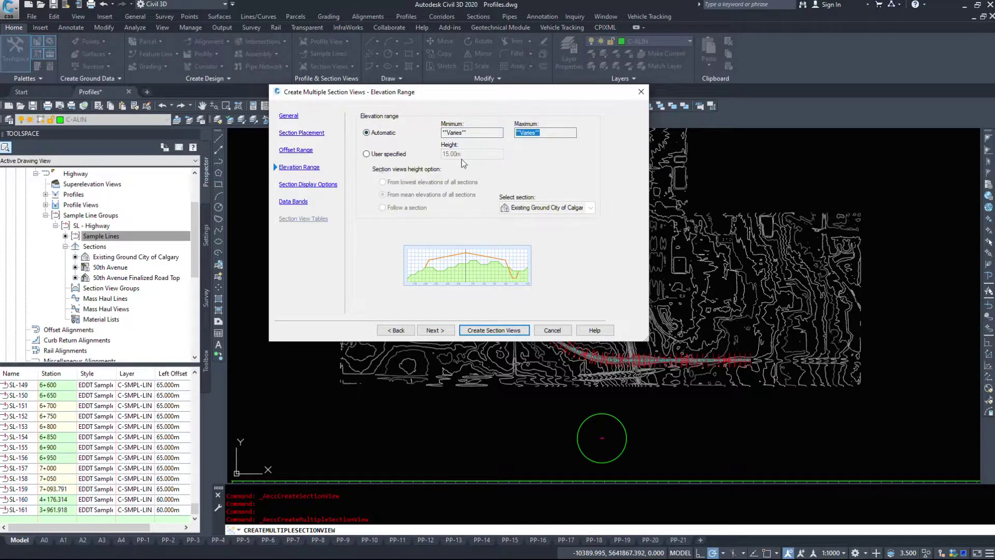
{"action": "left_click", "coordinate": [367, 154]}
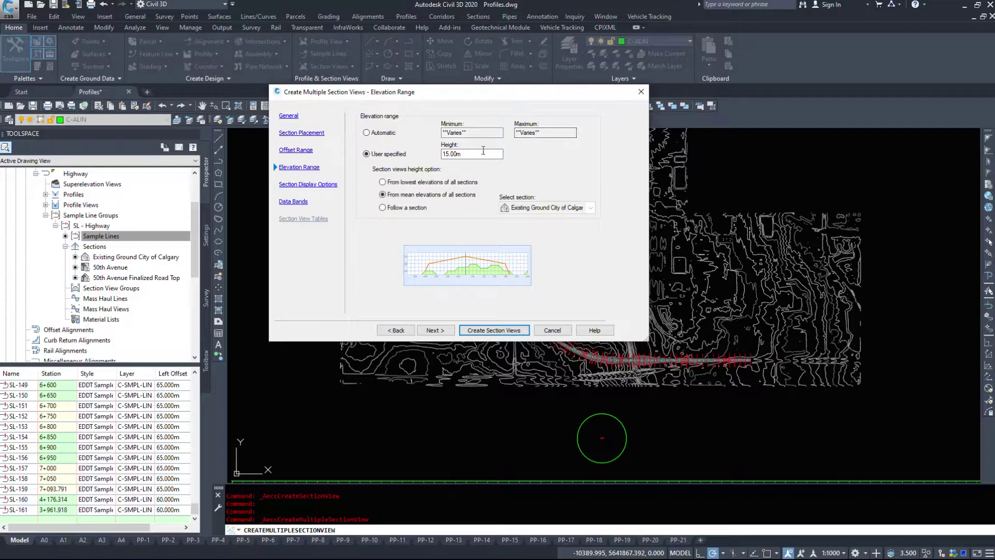
{"action": "left_click", "coordinate": [485, 153]}
{"action": "left_click", "coordinate": [479, 129]}
{"action": "left_click", "coordinate": [406, 208]}
{"action": "left_click", "coordinate": [567, 209]}
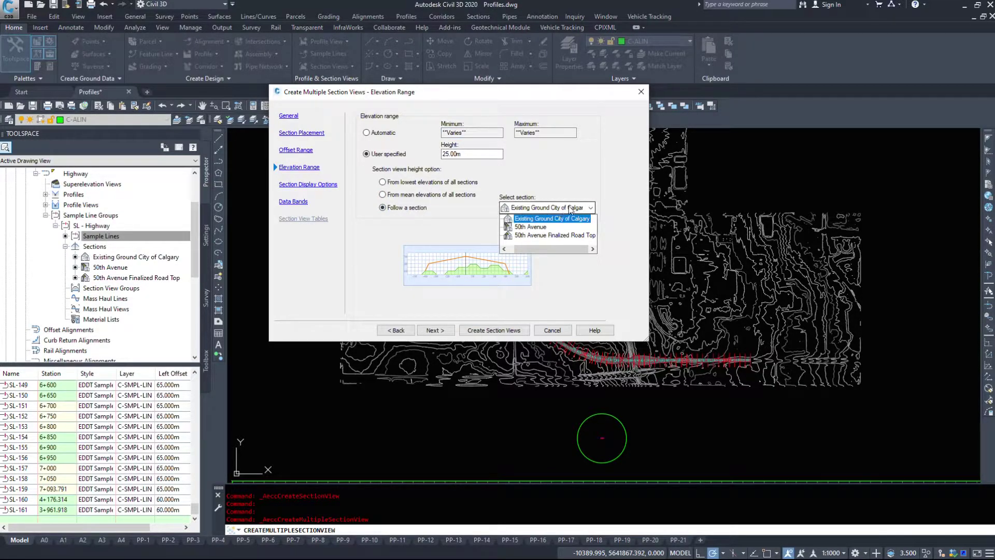
{"action": "left_click", "coordinate": [540, 228]}
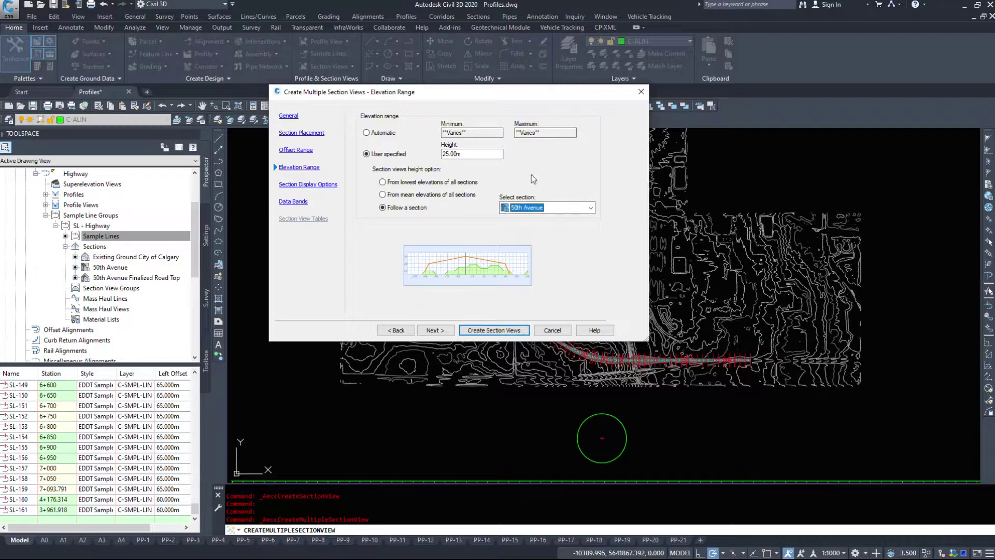
{"action": "left_click", "coordinate": [434, 330]}
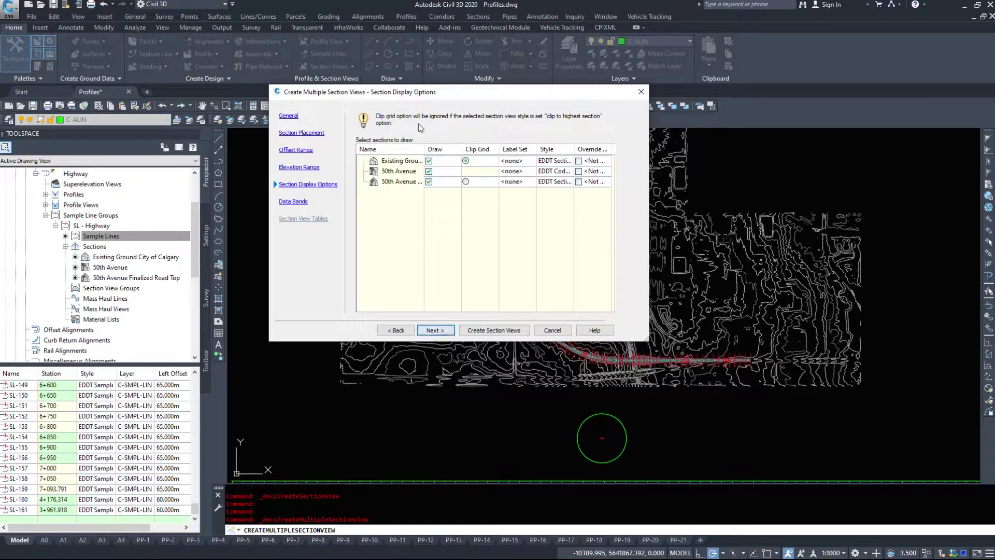
Review the three sections to draw and leave existing ground with no label set
{"action": "left_click", "coordinate": [387, 163]}
{"action": "left_click", "coordinate": [389, 171]}
{"action": "left_click", "coordinate": [392, 182]}
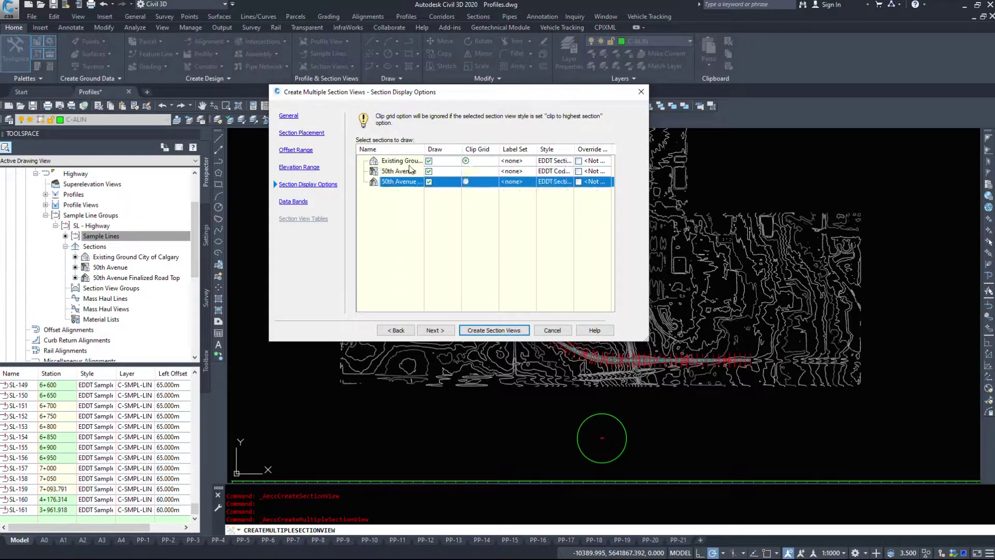
{"action": "left_click", "coordinate": [409, 162]}
{"action": "left_click_drag", "start_coordinate": [424, 149], "coordinate": [448, 149]}
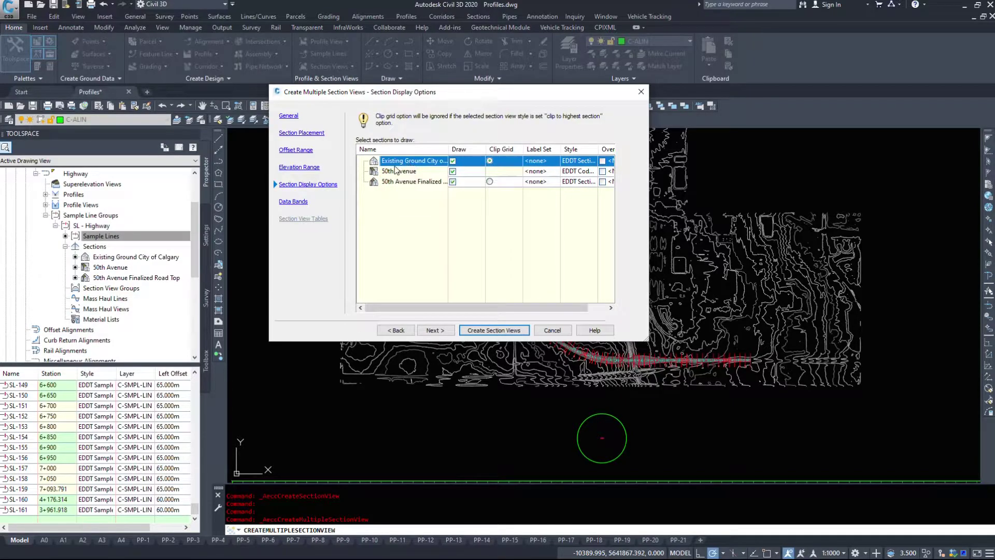
{"action": "left_click", "coordinate": [394, 173]}
{"action": "left_click", "coordinate": [400, 183]}
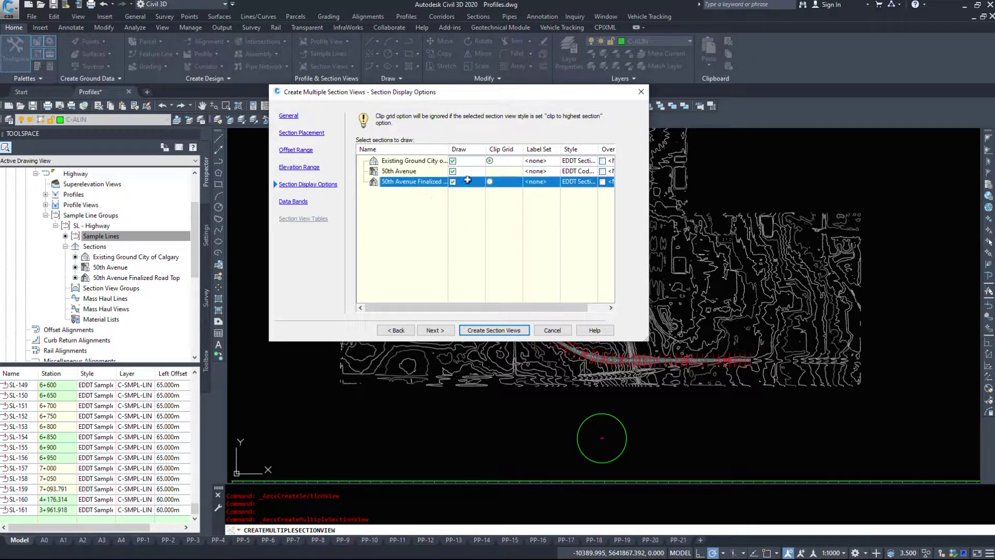
{"action": "left_click_drag", "start_coordinate": [430, 148], "coordinate": [428, 149]}
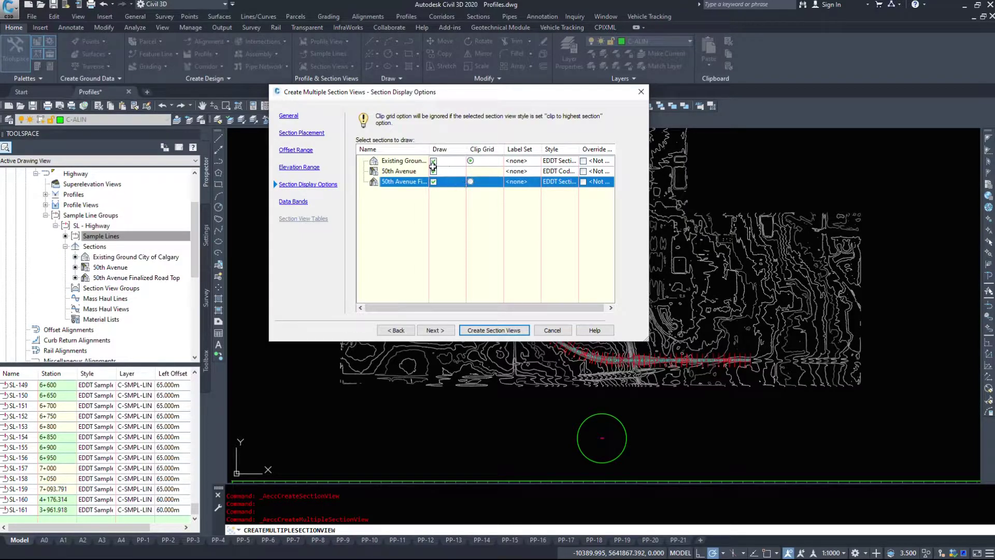
{"action": "left_click", "coordinate": [517, 161]}
{"action": "left_click", "coordinate": [529, 206]}
{"action": "left_click", "coordinate": [529, 206]}
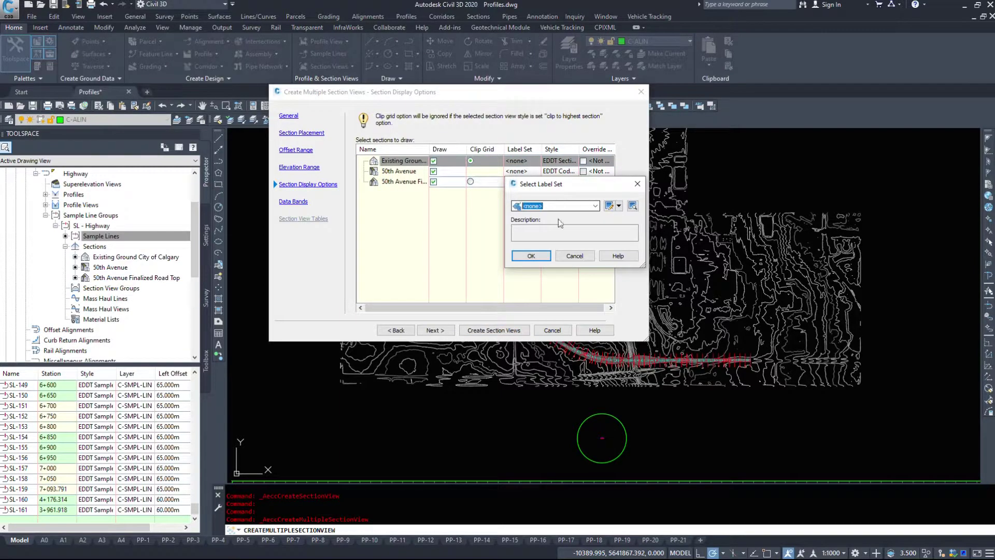
{"action": "left_click", "coordinate": [577, 257]}
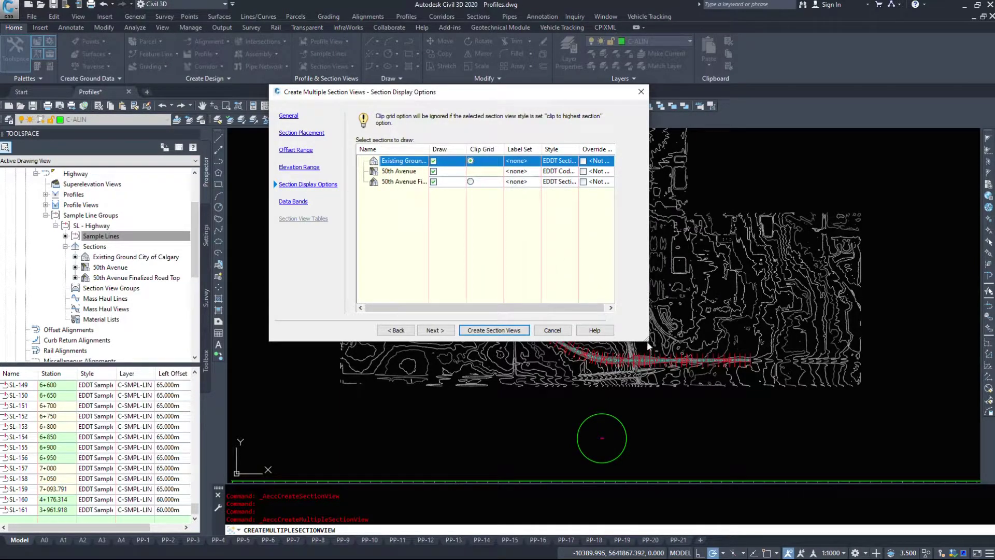
Widen the dialog and keep EDDT Section style for existing ground and the finalized road
{"action": "left_click_drag", "start_coordinate": [648, 346], "coordinate": [864, 346]}
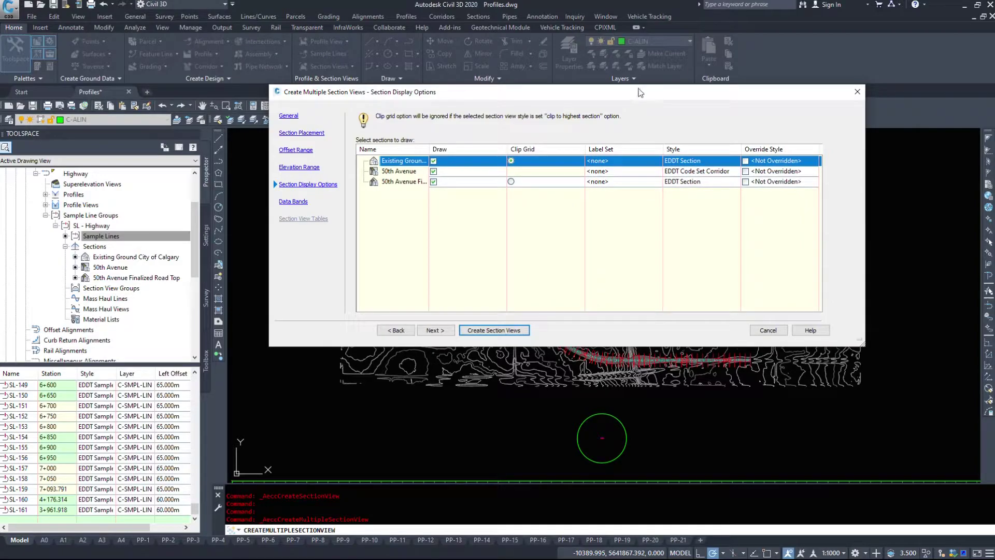
{"action": "left_click_drag", "start_coordinate": [638, 95], "coordinate": [495, 106]}
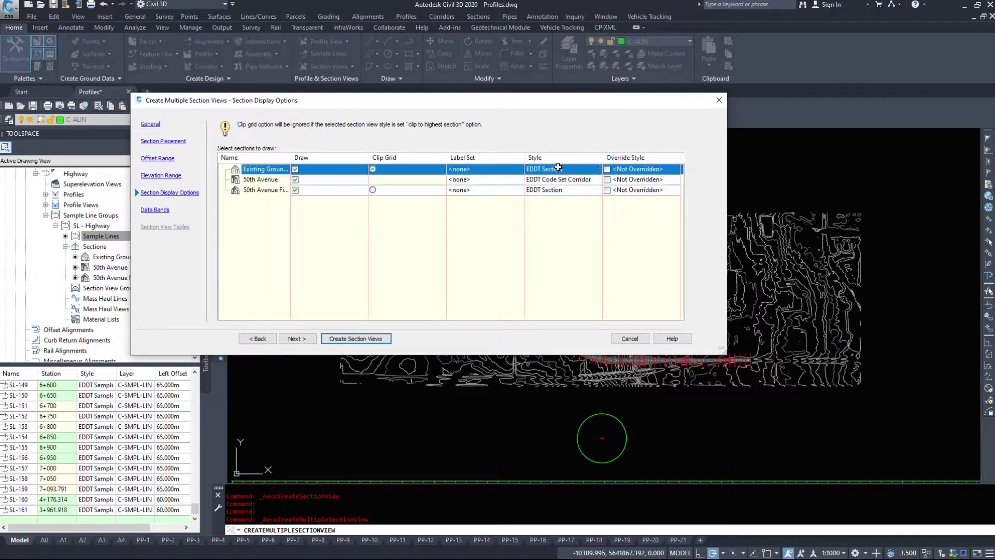
{"action": "left_click", "coordinate": [573, 175]}
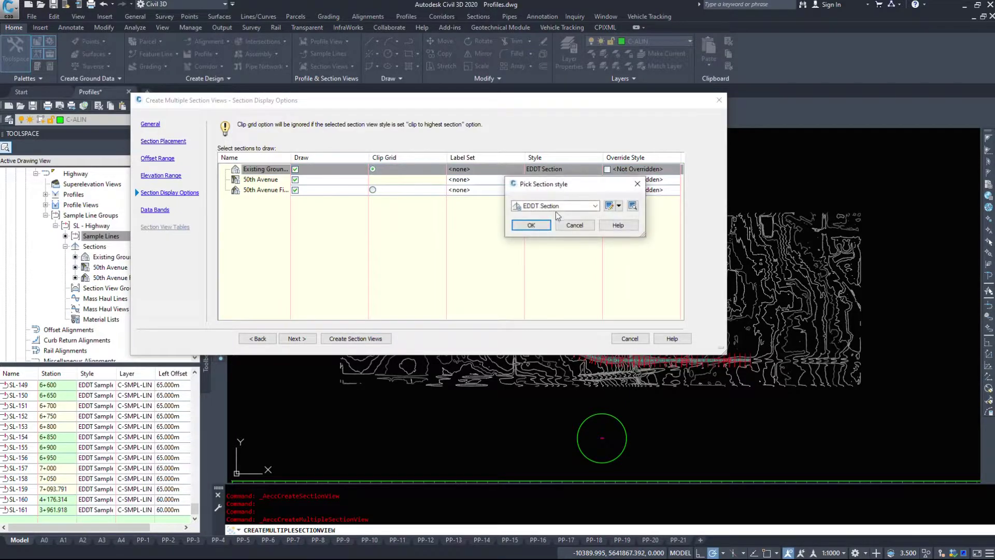
{"action": "left_click", "coordinate": [559, 206]}
{"action": "left_click", "coordinate": [550, 216]}
{"action": "left_click", "coordinate": [532, 234]}
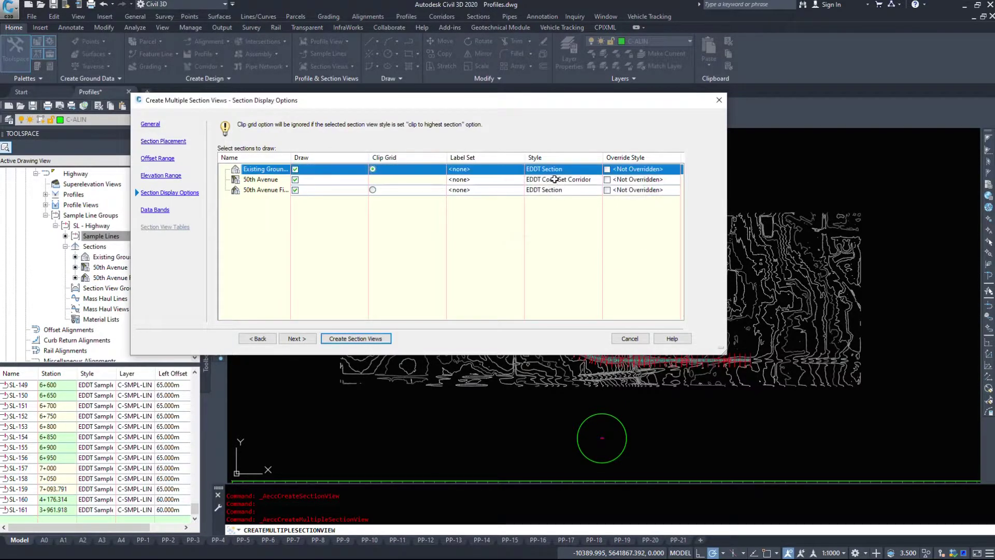
{"action": "left_click", "coordinate": [563, 191]}
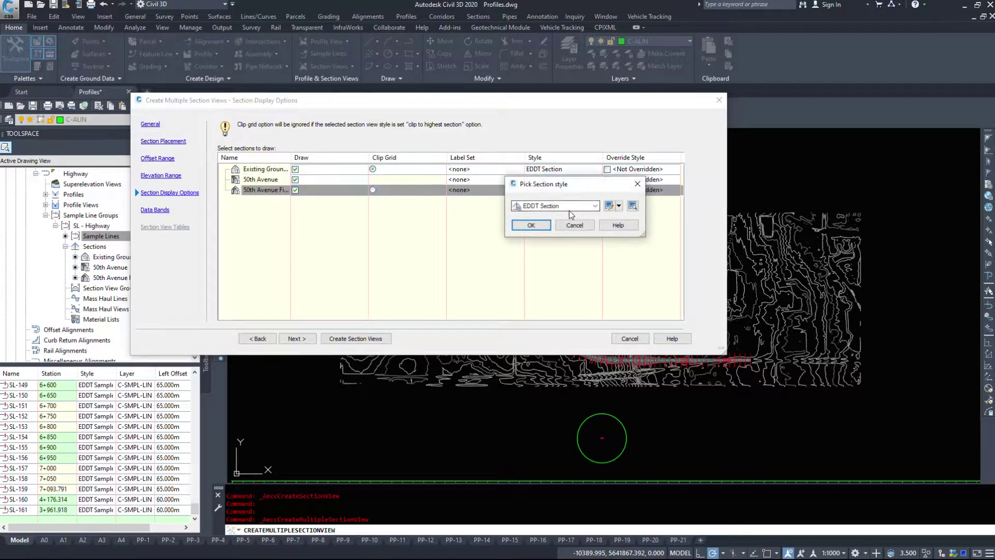
{"action": "left_click", "coordinate": [557, 206]}
{"action": "left_click", "coordinate": [550, 215]}
{"action": "left_click", "coordinate": [534, 225]}
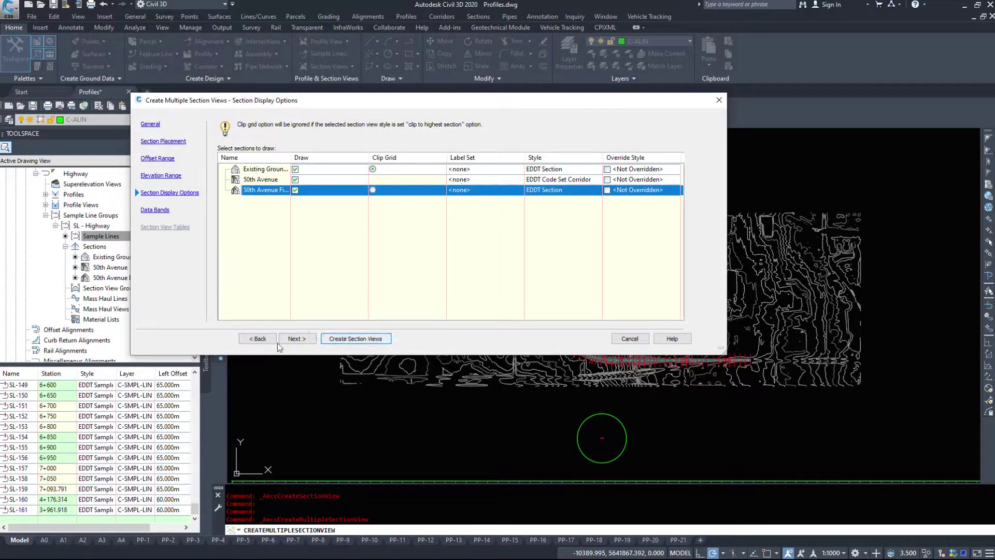
Keep EDDT Band Set with bands placed at the bottom of the section views
{"action": "left_click", "coordinate": [299, 339]}
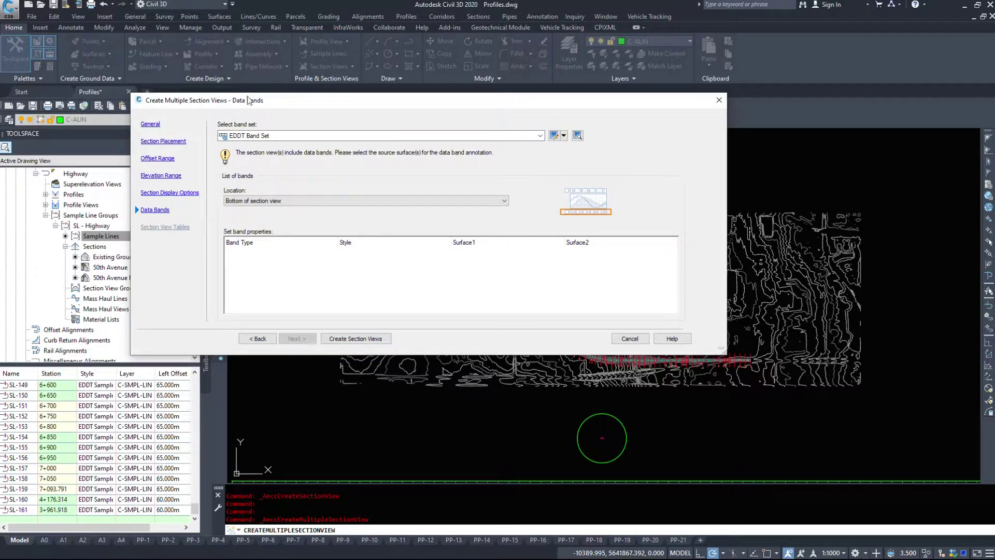
{"action": "left_click", "coordinate": [266, 138]}
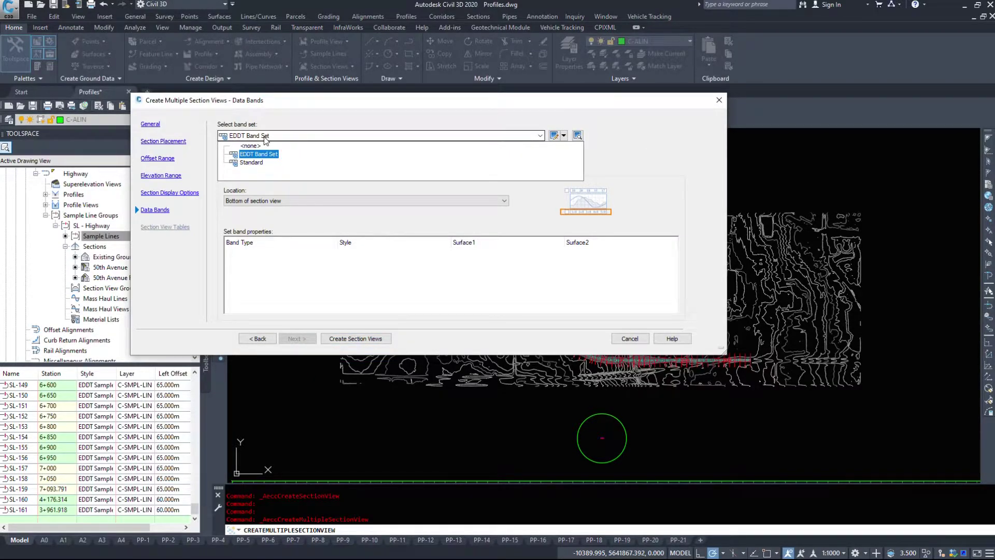
{"action": "left_click", "coordinate": [265, 139]}
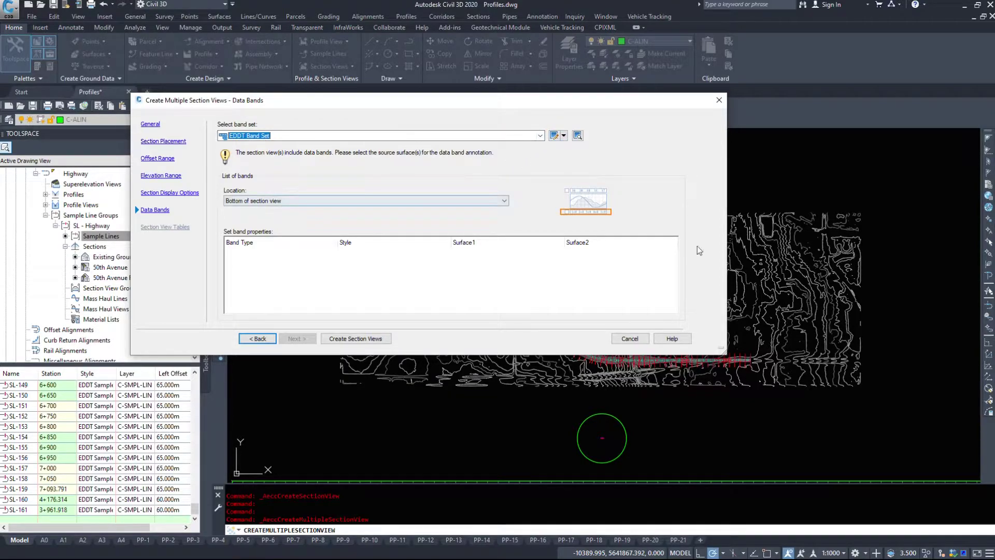
{"action": "left_click", "coordinate": [252, 136]}
{"action": "left_click", "coordinate": [254, 156]}
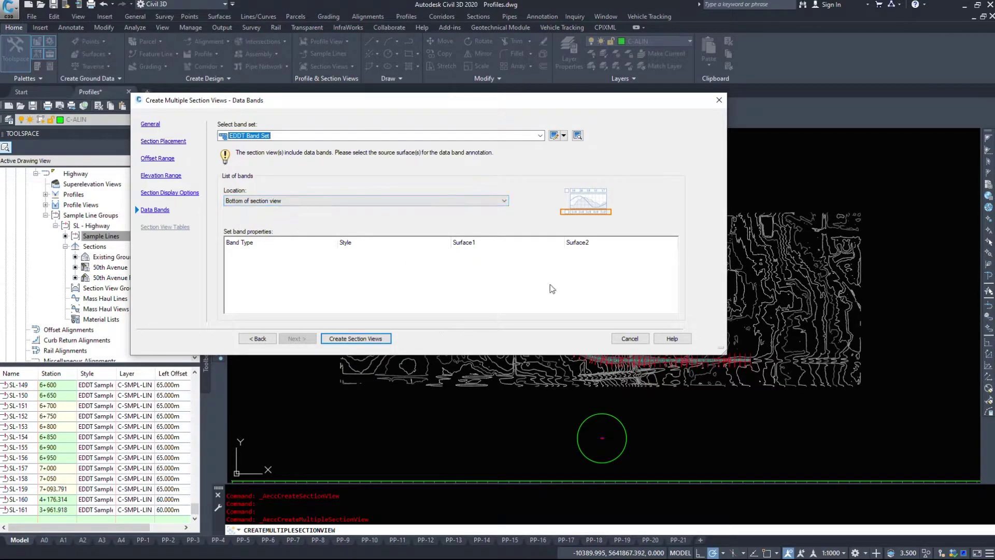
{"action": "left_click", "coordinate": [268, 258]}
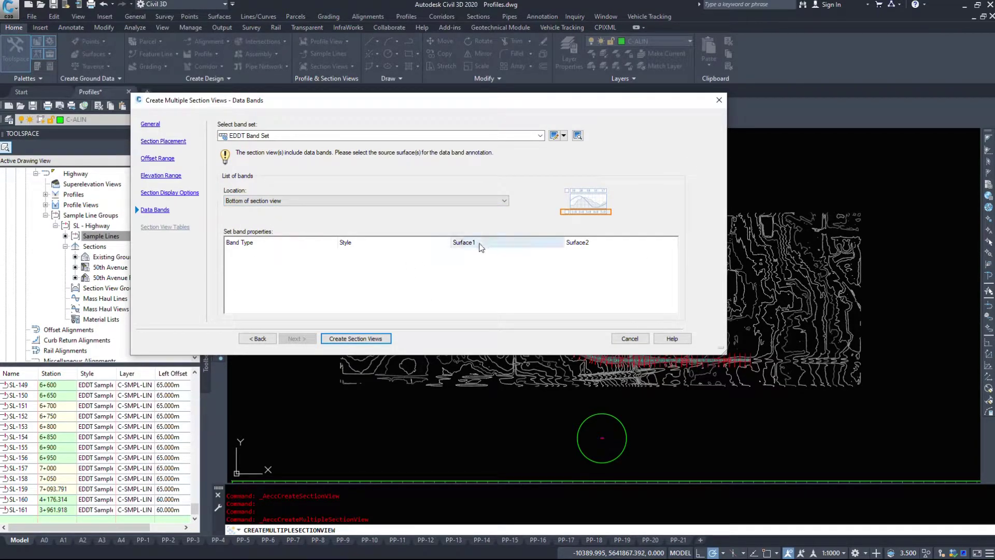
{"action": "left_click", "coordinate": [272, 200]}
{"action": "left_click", "coordinate": [272, 213]}
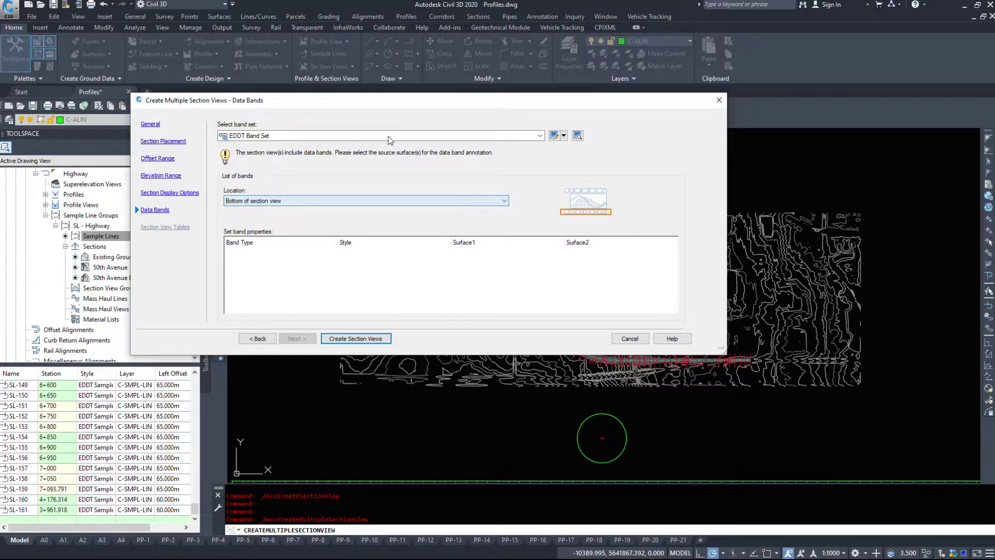
{"action": "left_click", "coordinate": [563, 135]}
{"action": "left_click", "coordinate": [563, 136]}
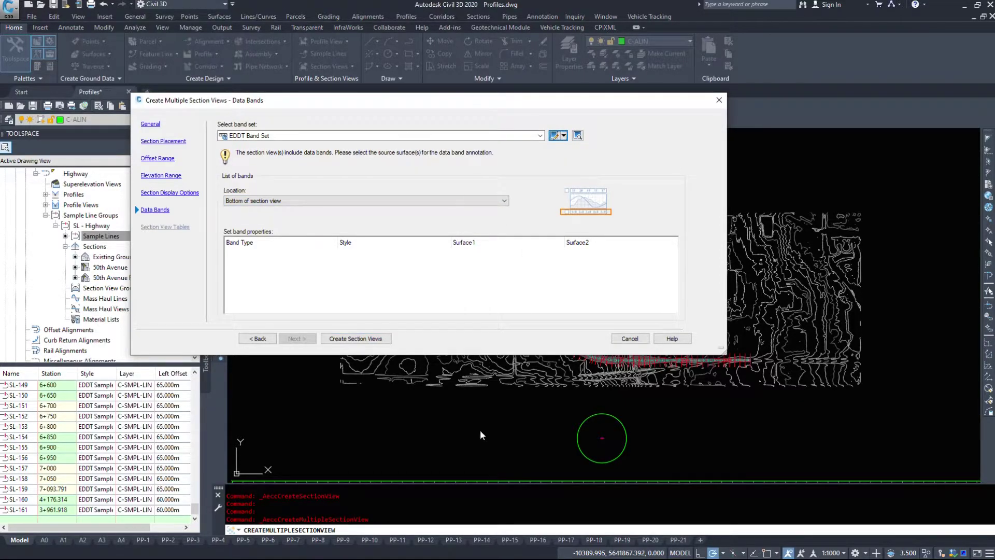
Create the section views, picking an origin point right of and below the alignment plan
{"action": "left_click", "coordinate": [349, 340]}
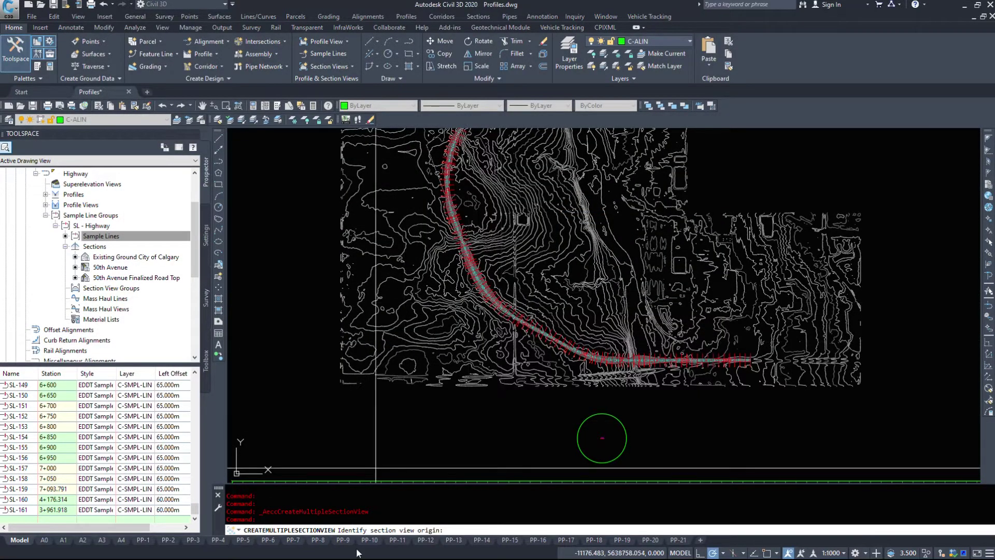
{"action": "scroll", "coordinate": [534, 348], "scroll_direction": "down", "scroll_amount": 3}
{"action": "middle_click_drag", "start_coordinate": [649, 375], "coordinate": [538, 289]}
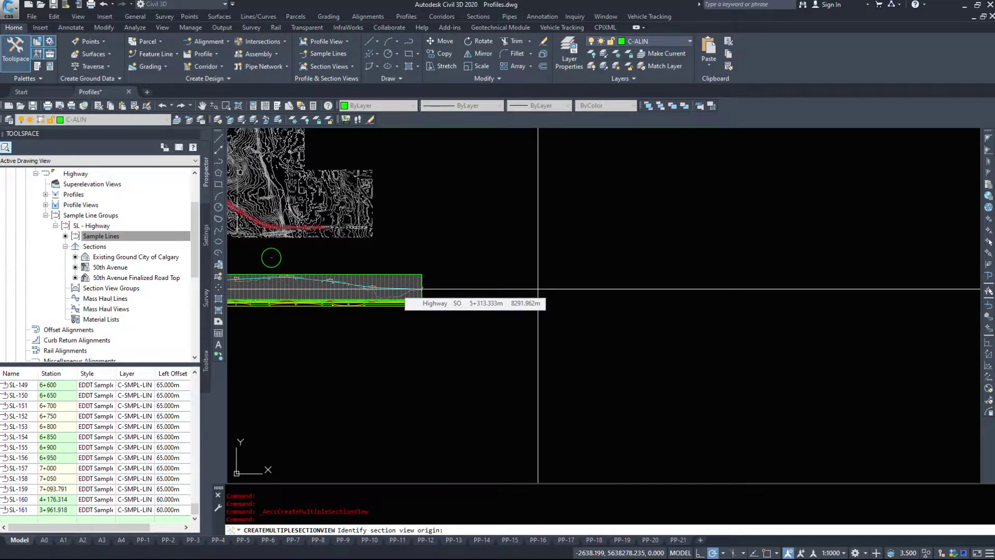
{"action": "scroll", "coordinate": [583, 319], "scroll_direction": "down", "scroll_amount": 2}
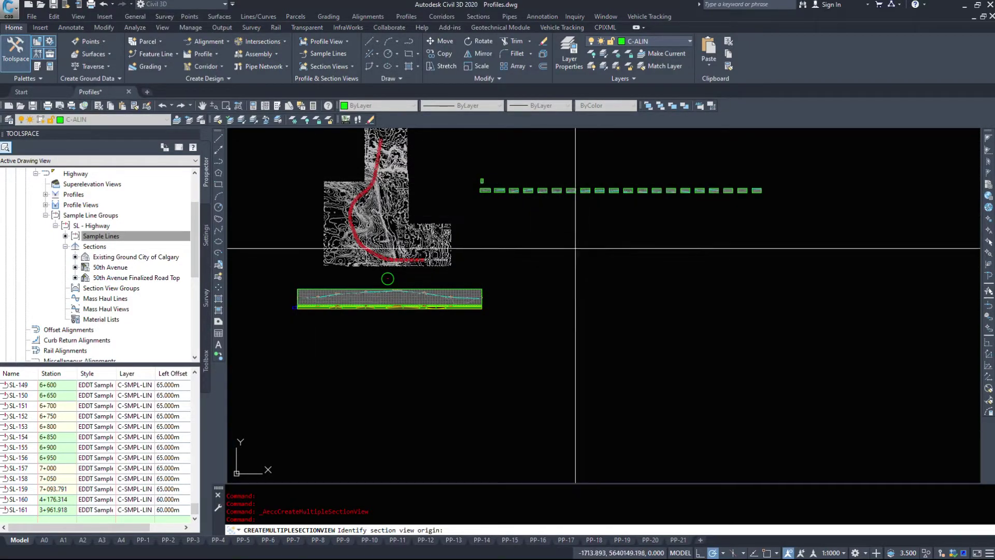
{"action": "left_click", "coordinate": [583, 249]}
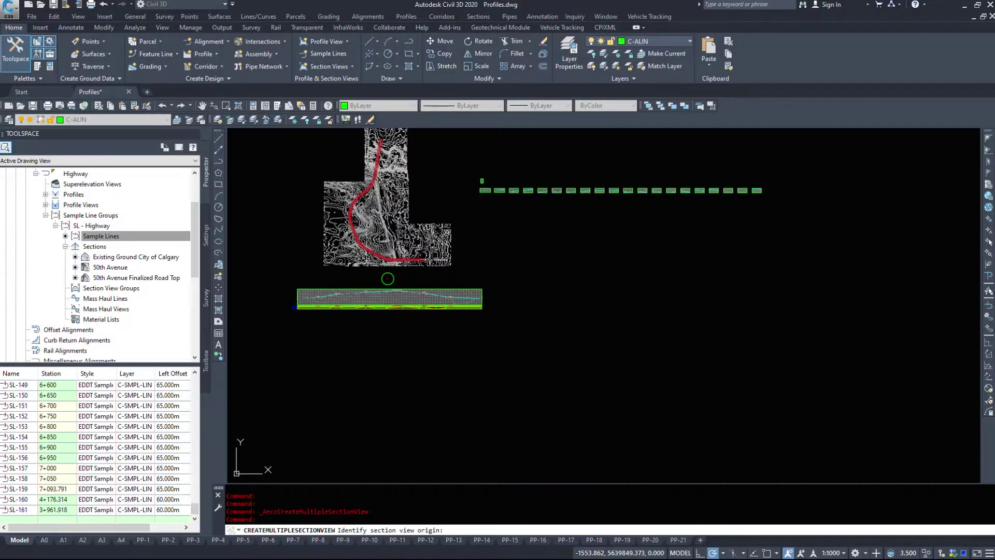
{"action": "left_click", "coordinate": [582, 337]}
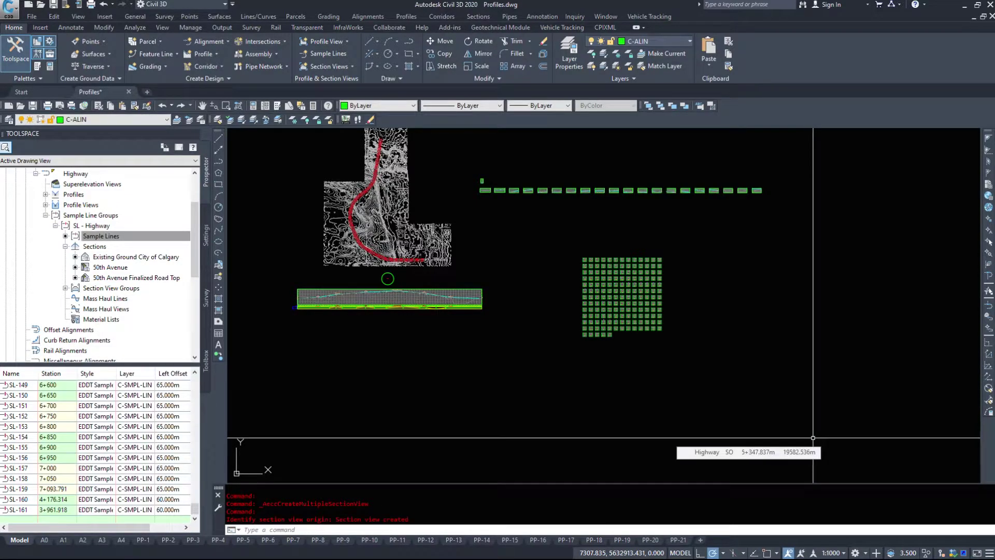
{"action": "scroll", "coordinate": [777, 334], "scroll_direction": "up", "scroll_amount": 8}
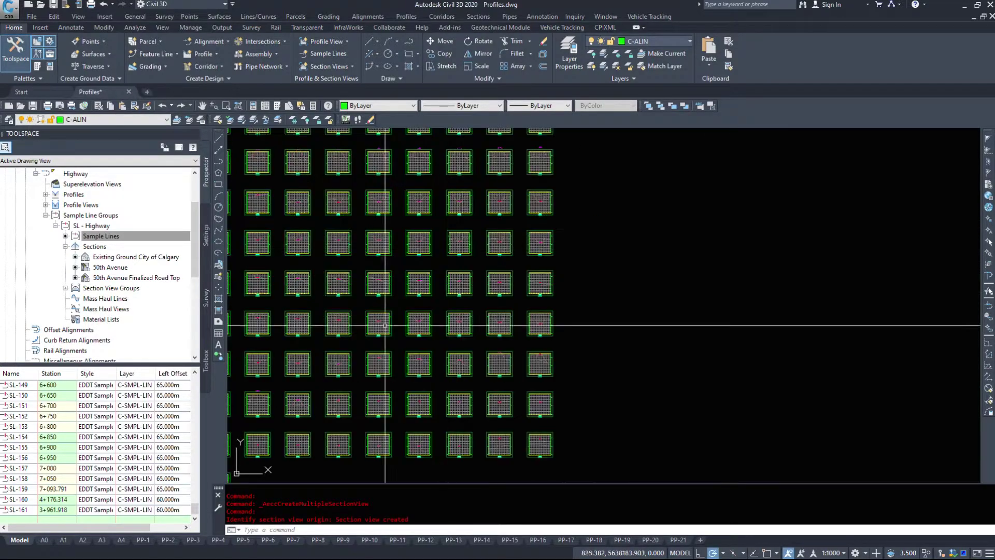
{"action": "scroll", "coordinate": [507, 428], "scroll_direction": "up", "scroll_amount": 4}
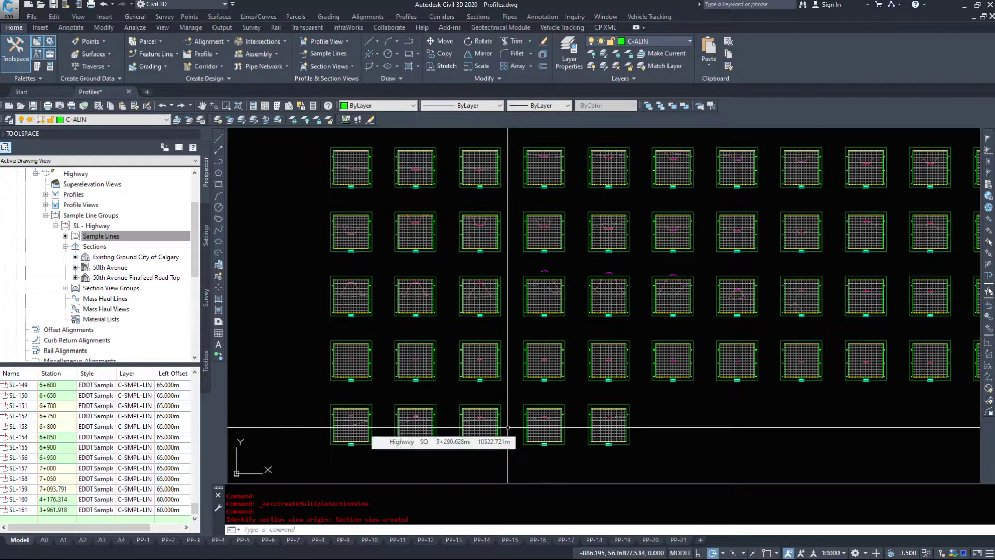
{"action": "scroll", "coordinate": [539, 427], "scroll_direction": "down", "scroll_amount": 3}
{"action": "scroll", "coordinate": [478, 156], "scroll_direction": "up", "scroll_amount": 6}
{"action": "scroll", "coordinate": [535, 237], "scroll_direction": "down", "scroll_amount": 3}
{"action": "scroll", "coordinate": [519, 259], "scroll_direction": "up", "scroll_amount": 5}
{"action": "scroll", "coordinate": [480, 155], "scroll_direction": "down", "scroll_amount": 5}
{"action": "scroll", "coordinate": [436, 235], "scroll_direction": "up", "scroll_amount": 2}
{"action": "scroll", "coordinate": [544, 228], "scroll_direction": "up", "scroll_amount": 5}
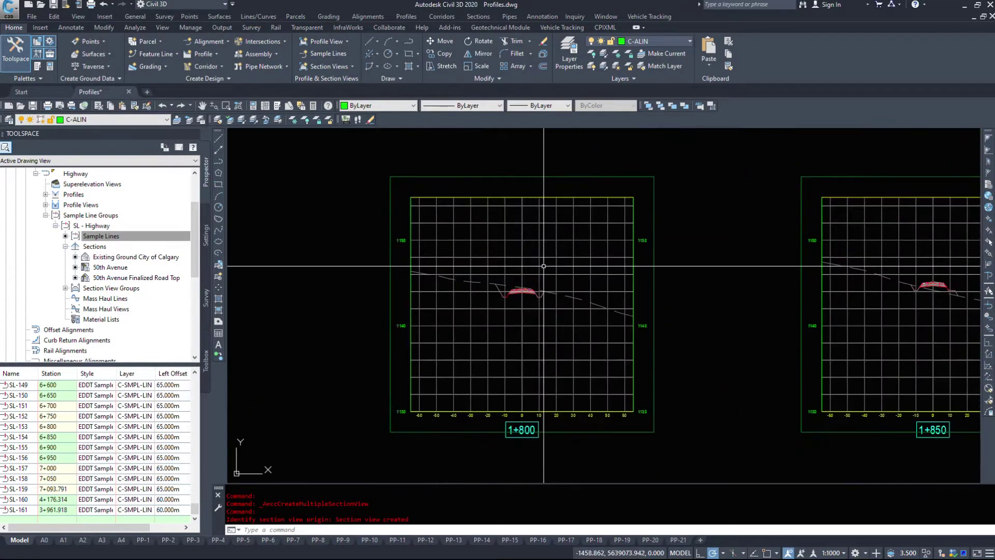
{"action": "scroll", "coordinate": [524, 223], "scroll_direction": "down", "scroll_amount": 6}
{"action": "scroll", "coordinate": [554, 235], "scroll_direction": "up", "scroll_amount": 1}
{"action": "scroll", "coordinate": [555, 234], "scroll_direction": "down", "scroll_amount": 3}
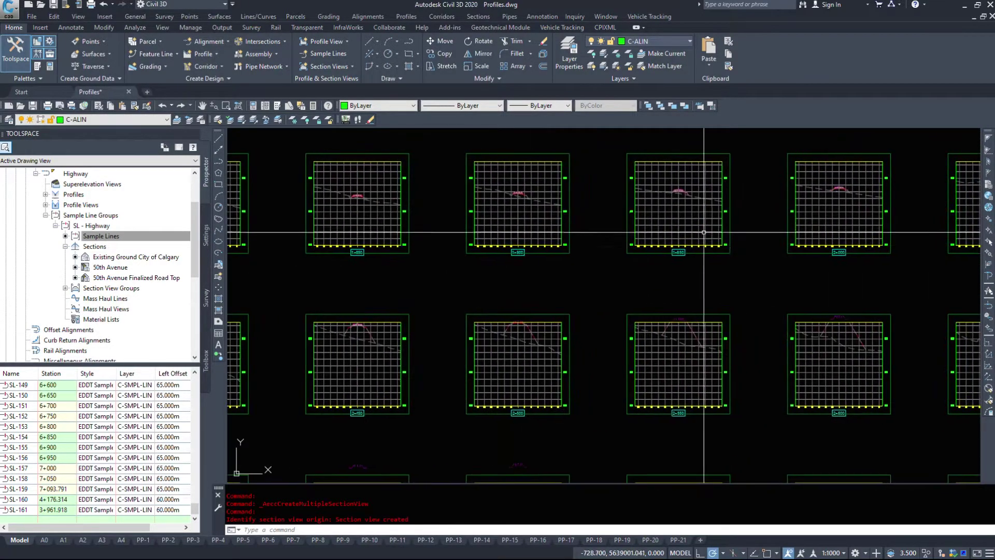
{"action": "scroll", "coordinate": [533, 222], "scroll_direction": "up", "scroll_amount": 3}
{"action": "scroll", "coordinate": [805, 221], "scroll_direction": "down", "scroll_amount": 2}
{"action": "scroll", "coordinate": [400, 211], "scroll_direction": "up", "scroll_amount": 2}
{"action": "middle_click_drag", "start_coordinate": [597, 382], "coordinate": [601, 310]}
{"action": "scroll", "coordinate": [598, 327], "scroll_direction": "up", "scroll_amount": 5}
{"action": "scroll", "coordinate": [597, 349], "scroll_direction": "down", "scroll_amount": 6}
{"action": "scroll", "coordinate": [612, 230], "scroll_direction": "up", "scroll_amount": 1}
{"action": "scroll", "coordinate": [611, 231], "scroll_direction": "up", "scroll_amount": 1}
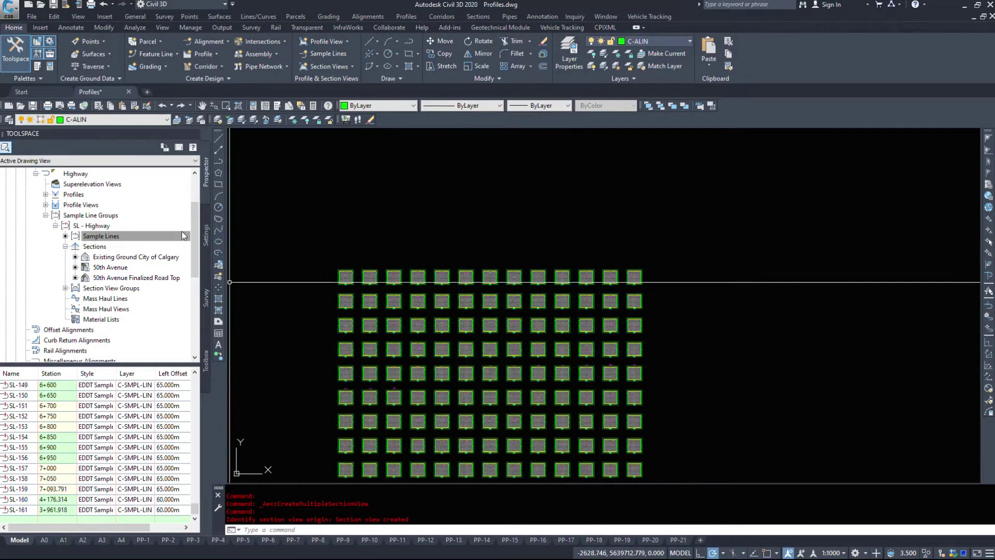
Delete Section View Group - 1 under SL - Highway in Prospector
{"action": "left_click", "coordinate": [66, 288]}
{"action": "right_click", "coordinate": [126, 301]}
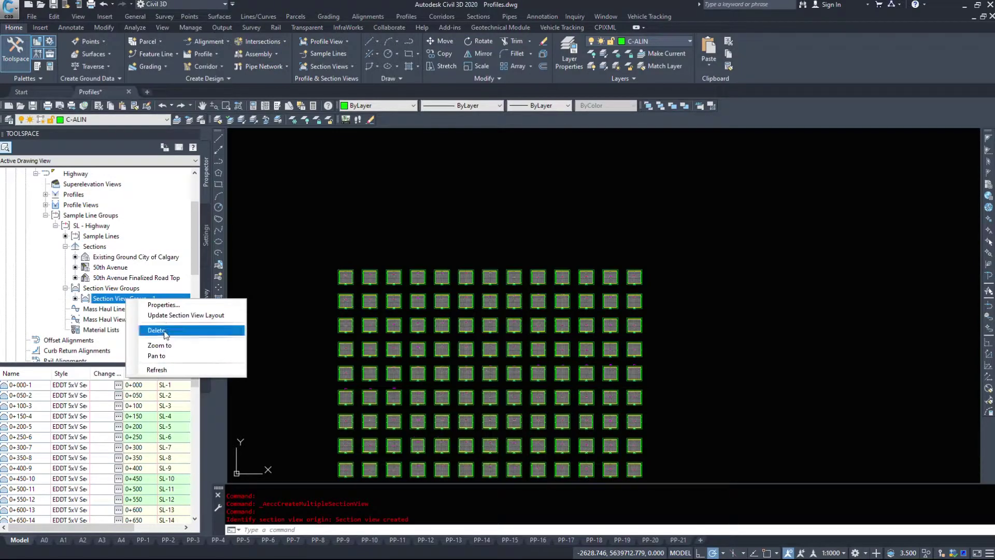
{"action": "left_click", "coordinate": [165, 331]}
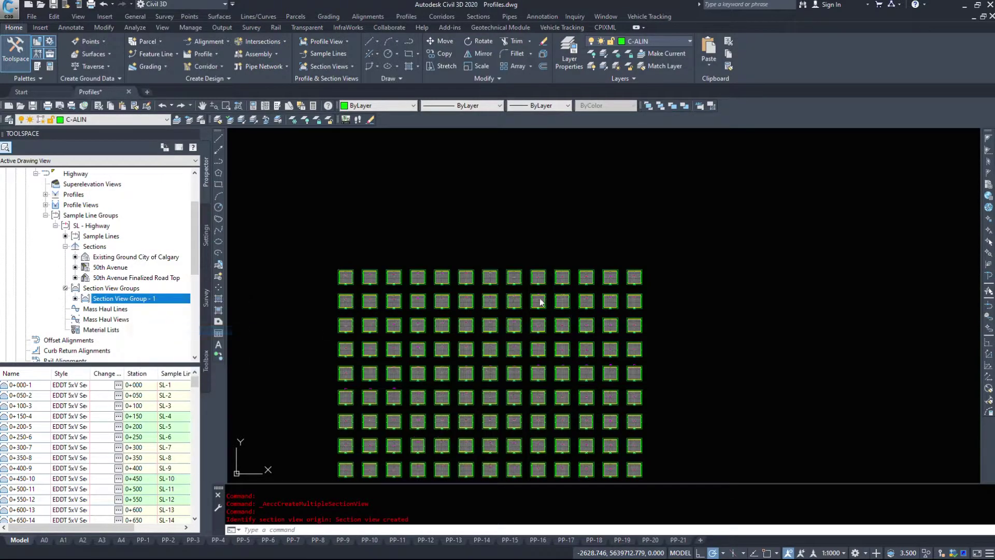
{"action": "right_click", "coordinate": [135, 299]}
{"action": "left_click", "coordinate": [158, 329]}
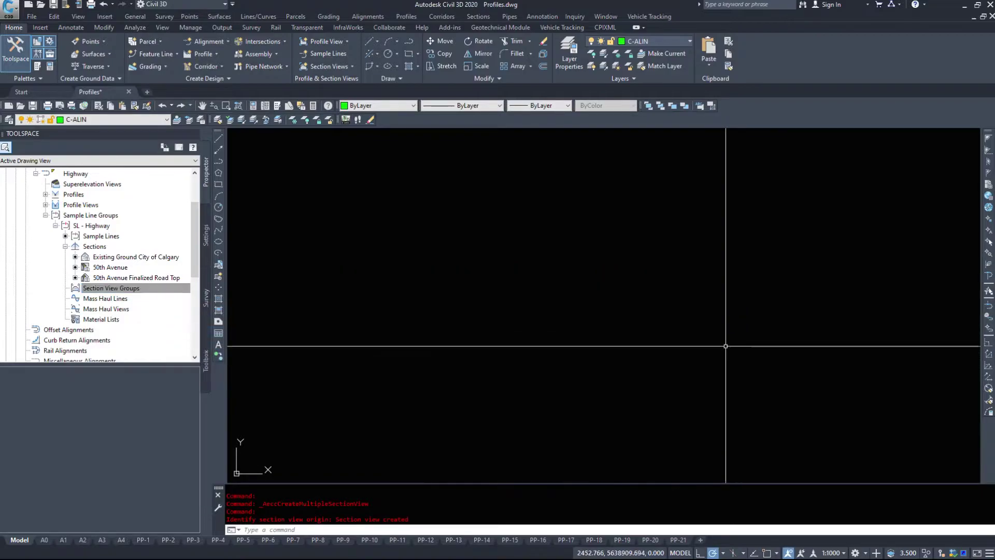
{"action": "scroll", "coordinate": [622, 282], "scroll_direction": "down", "scroll_amount": 5}
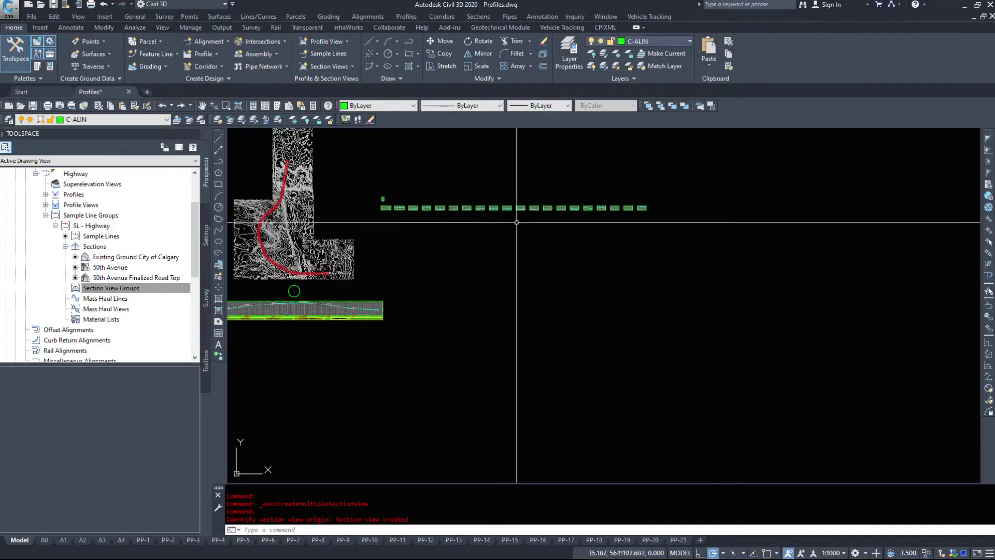
{"action": "left_click", "coordinate": [478, 21]}
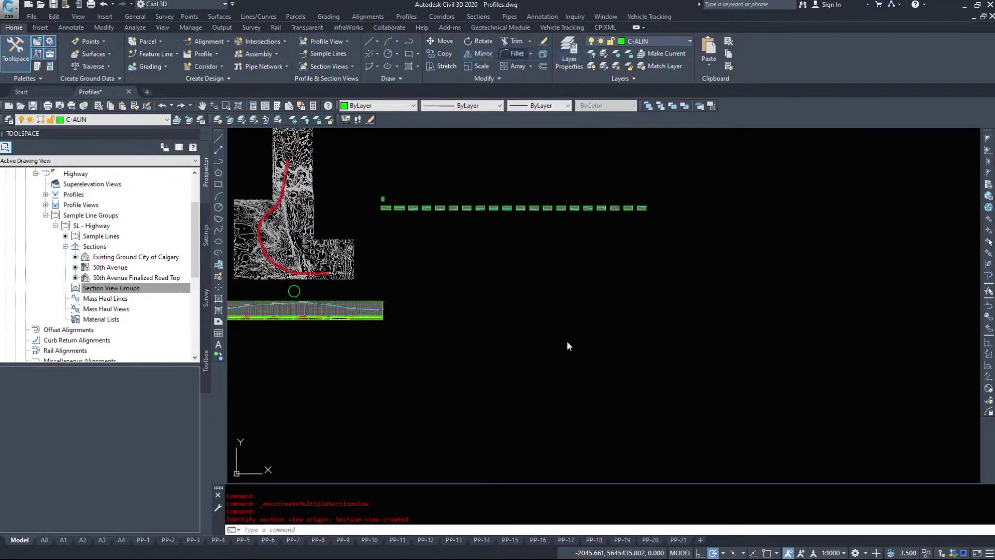
Rerun Create Multiple Section Views with Draft placement, accepting the remaining page defaults
{"action": "key", "text": "Return"}
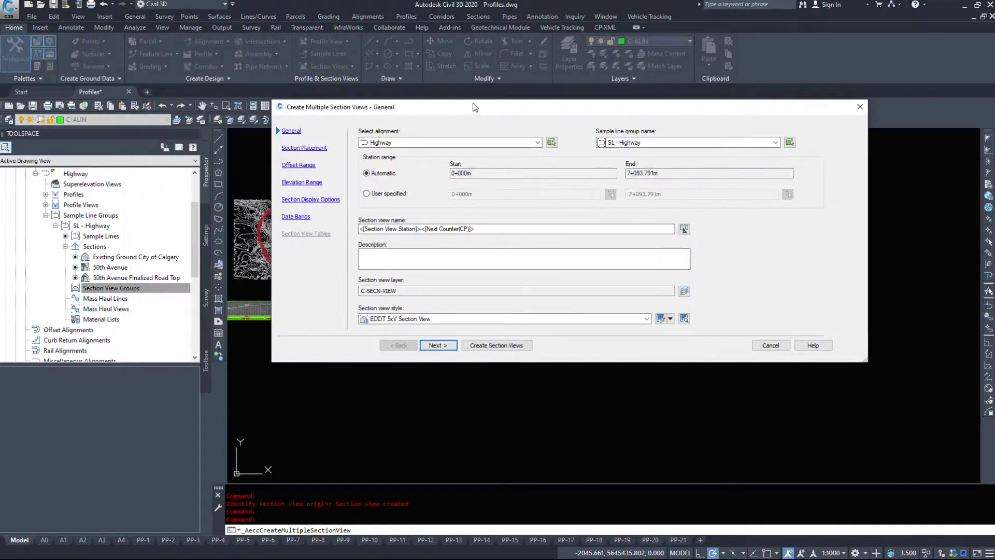
{"action": "left_click", "coordinate": [446, 348]}
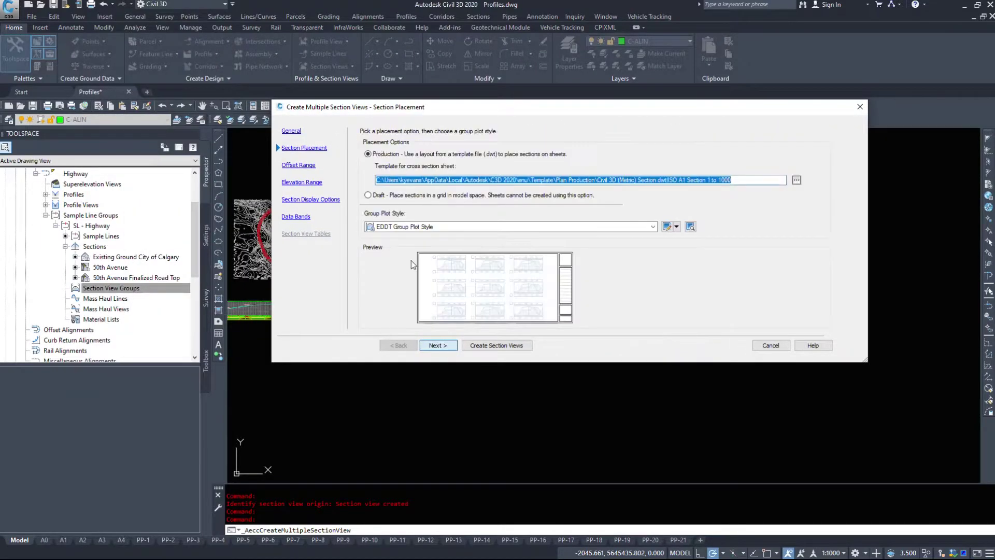
{"action": "left_click", "coordinate": [395, 195]}
{"action": "left_click", "coordinate": [436, 346]}
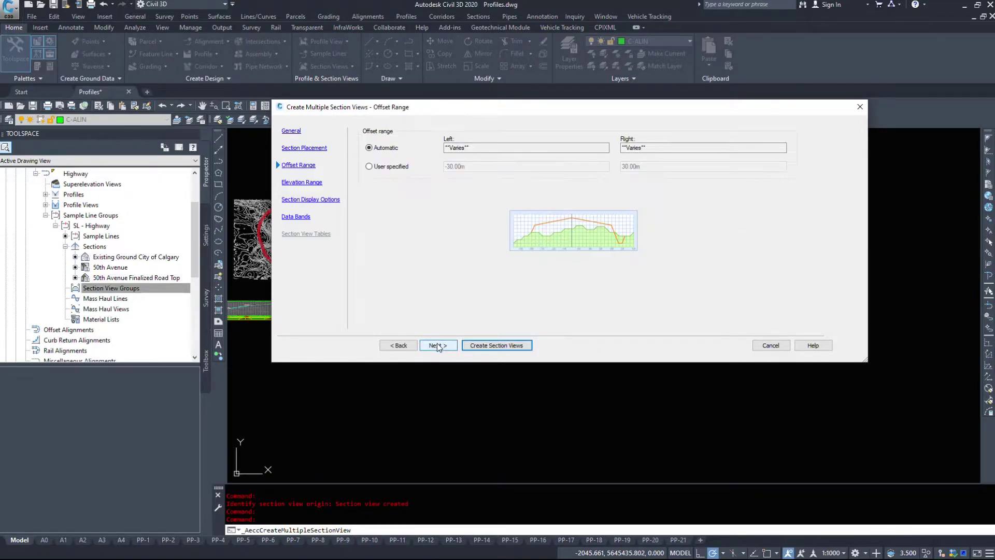
{"action": "left_click", "coordinate": [439, 346]}
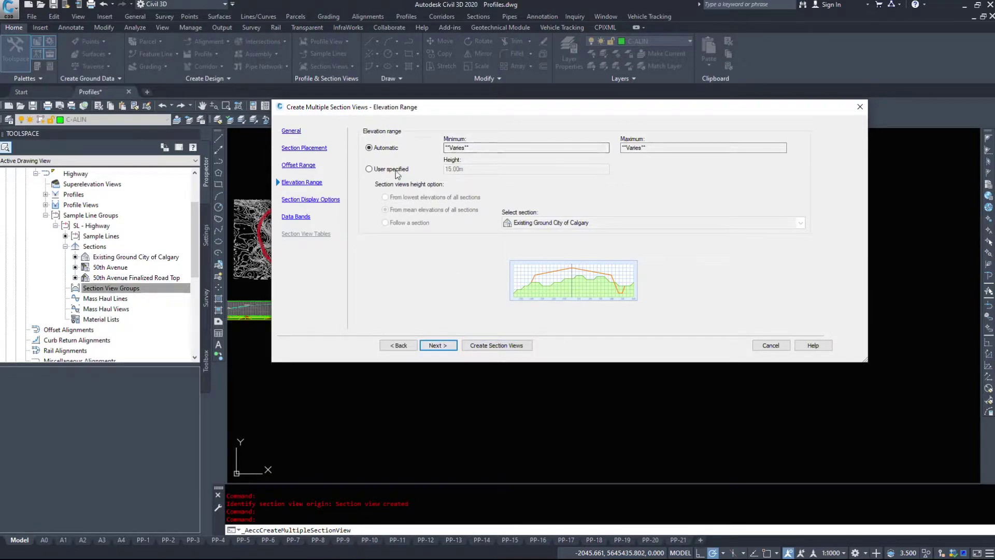
{"action": "left_click", "coordinate": [438, 347]}
{"action": "left_click", "coordinate": [497, 355]}
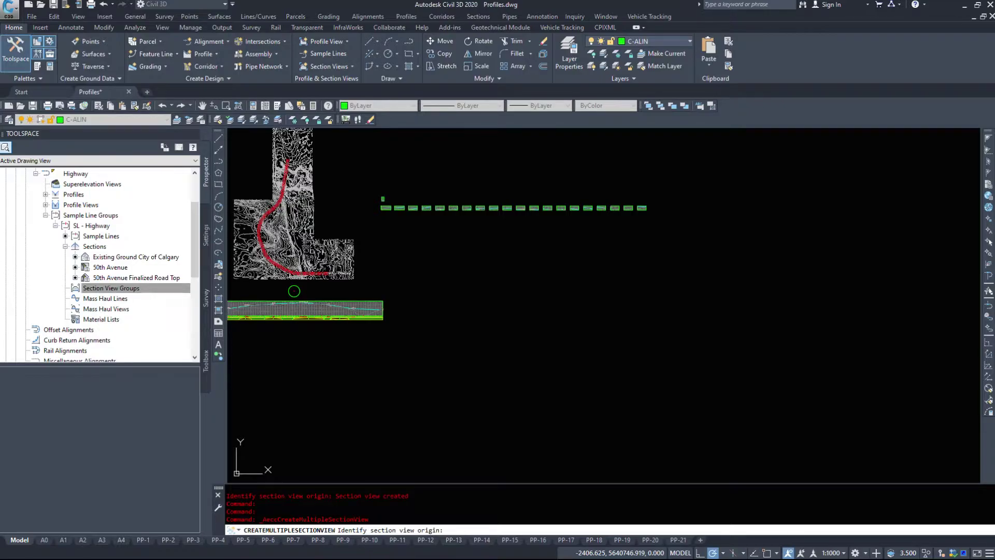
Place the Highway section view grid by picking its origin point in the drawing
{"action": "left_click", "coordinate": [456, 262]}
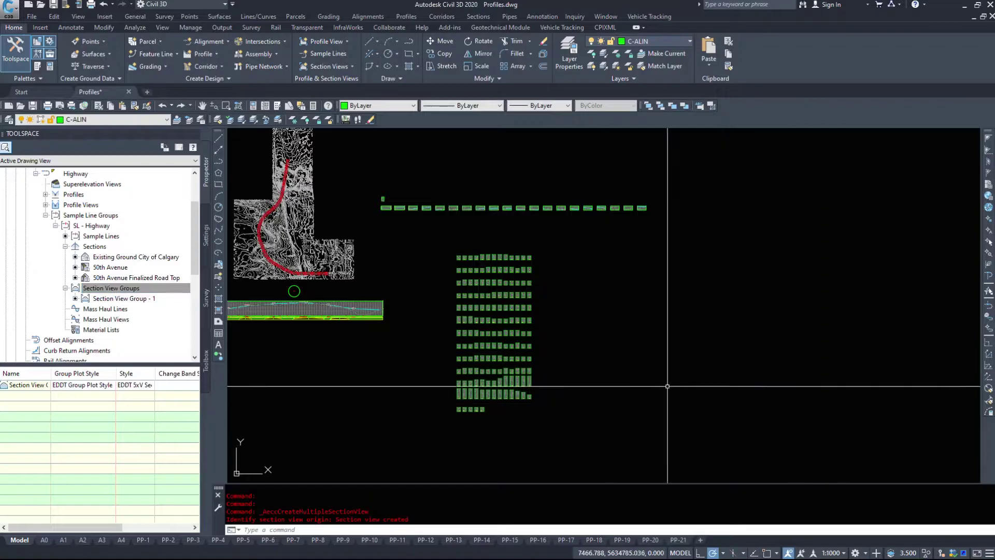
{"action": "scroll", "coordinate": [522, 382], "scroll_direction": "up", "scroll_amount": 8}
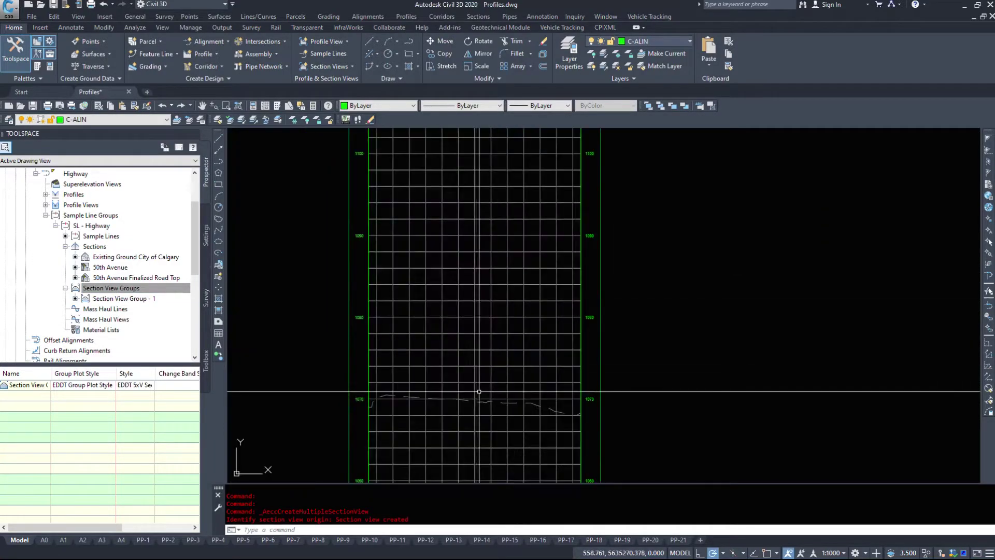
{"action": "scroll", "coordinate": [467, 311], "scroll_direction": "down", "scroll_amount": 5}
{"action": "scroll", "coordinate": [438, 259], "scroll_direction": "up", "scroll_amount": 2}
{"action": "scroll", "coordinate": [510, 264], "scroll_direction": "down", "scroll_amount": 8}
Zoom and pan along the new grid's rows to check the 0+000 and 0+050 section views
{"action": "middle_click_drag", "start_coordinate": [522, 351], "coordinate": [544, 351]}
{"action": "scroll", "coordinate": [544, 351], "scroll_direction": "down", "scroll_amount": 6}
{"action": "scroll", "coordinate": [507, 266], "scroll_direction": "up", "scroll_amount": 6}
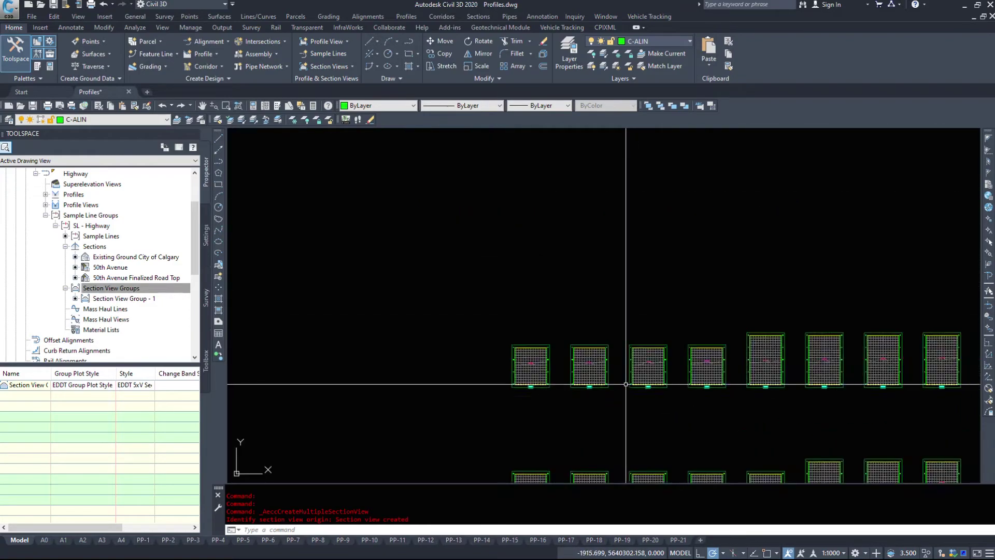
{"action": "scroll", "coordinate": [527, 344], "scroll_direction": "up", "scroll_amount": 6}
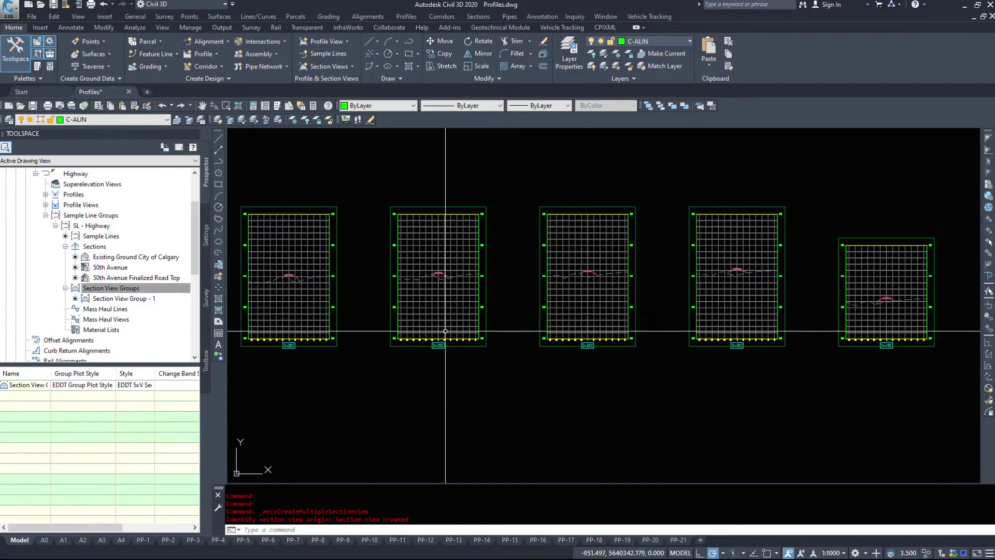
{"action": "scroll", "coordinate": [389, 289], "scroll_direction": "down", "scroll_amount": 3}
{"action": "middle_click_drag", "start_coordinate": [388, 288], "coordinate": [361, 242]}
{"action": "scroll", "coordinate": [382, 229], "scroll_direction": "down", "scroll_amount": 3}
{"action": "scroll", "coordinate": [571, 251], "scroll_direction": "up", "scroll_amount": 6}
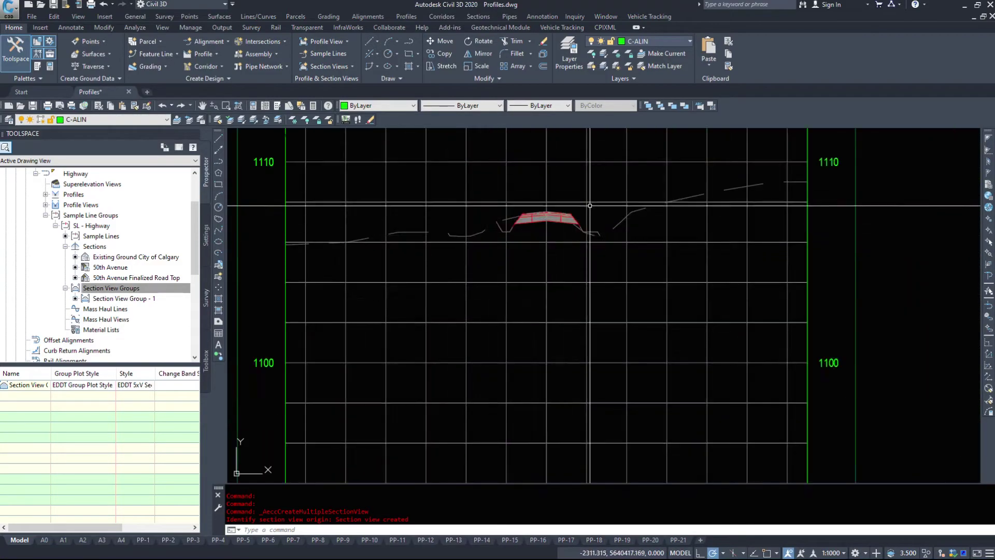
{"action": "scroll", "coordinate": [590, 208], "scroll_direction": "up", "scroll_amount": 2}
{"action": "scroll", "coordinate": [571, 270], "scroll_direction": "down", "scroll_amount": 4}
{"action": "scroll", "coordinate": [542, 341], "scroll_direction": "up", "scroll_amount": 2}
{"action": "middle_click_drag", "start_coordinate": [545, 276], "coordinate": [631, 287]}
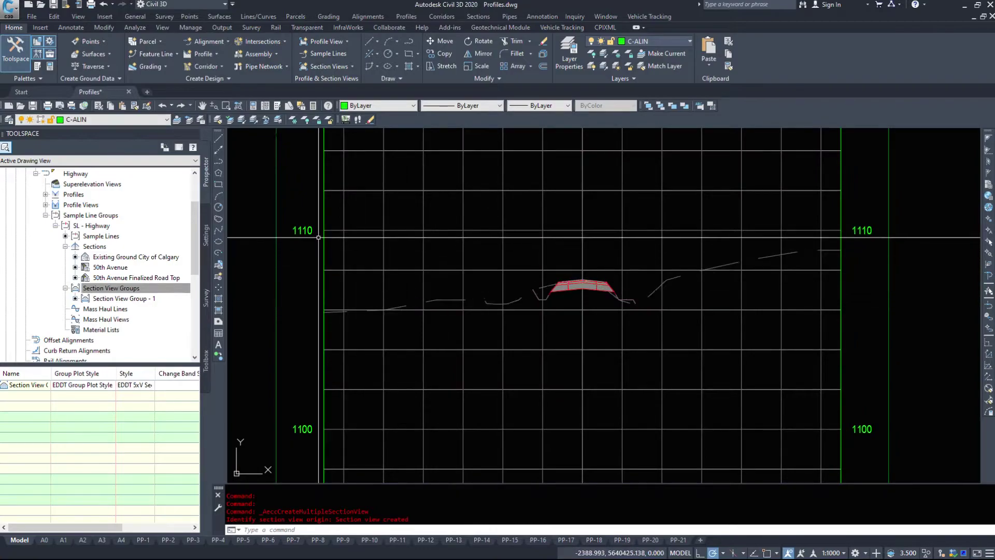
{"action": "scroll", "coordinate": [318, 237], "scroll_direction": "down", "scroll_amount": 4}
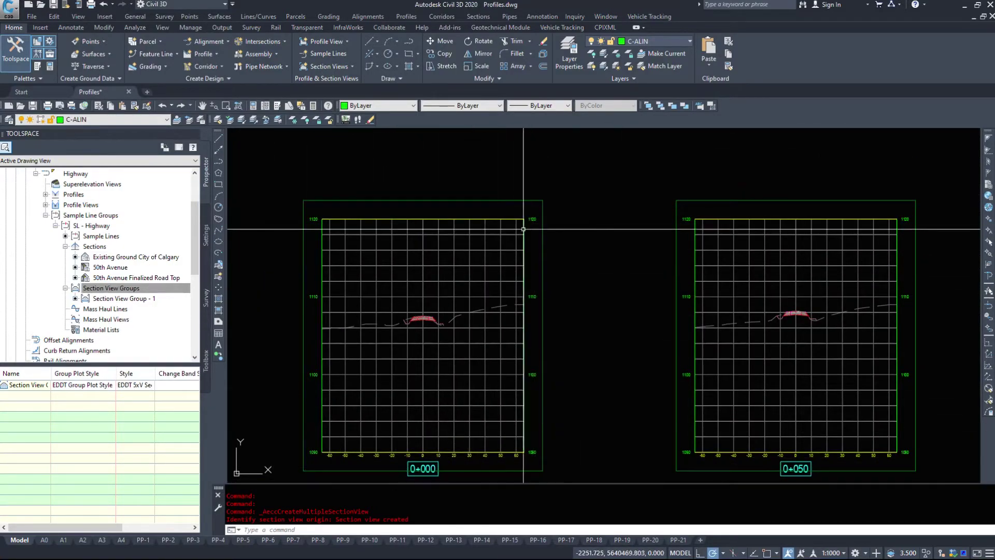
Select the existing ground line and window-select the corridor section, then clear the selection
{"action": "scroll", "coordinate": [399, 332], "scroll_direction": "up", "scroll_amount": 5}
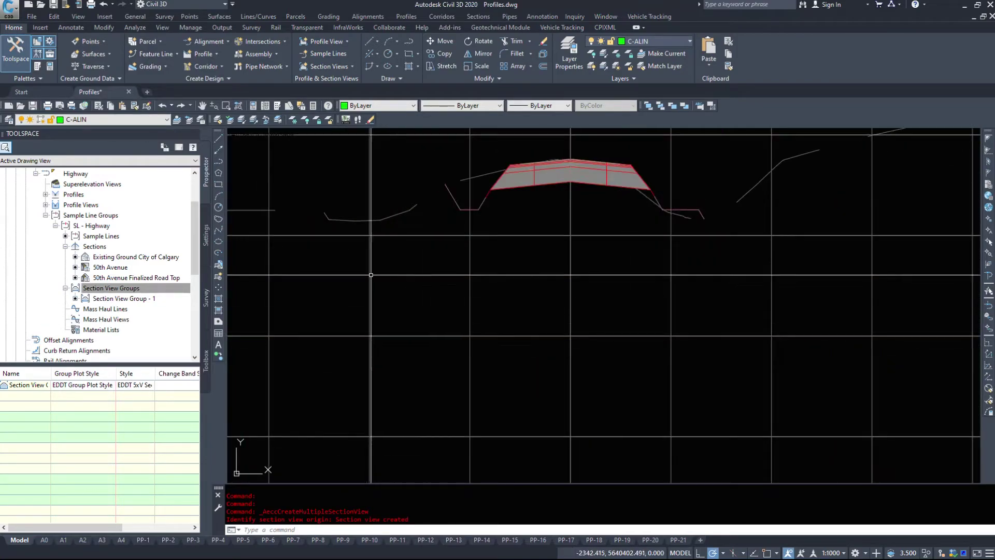
{"action": "left_click", "coordinate": [380, 222]}
{"action": "middle_click_drag", "start_coordinate": [533, 237], "coordinate": [472, 384]}
{"action": "key", "text": "Escape"}
{"action": "left_click", "coordinate": [456, 324]}
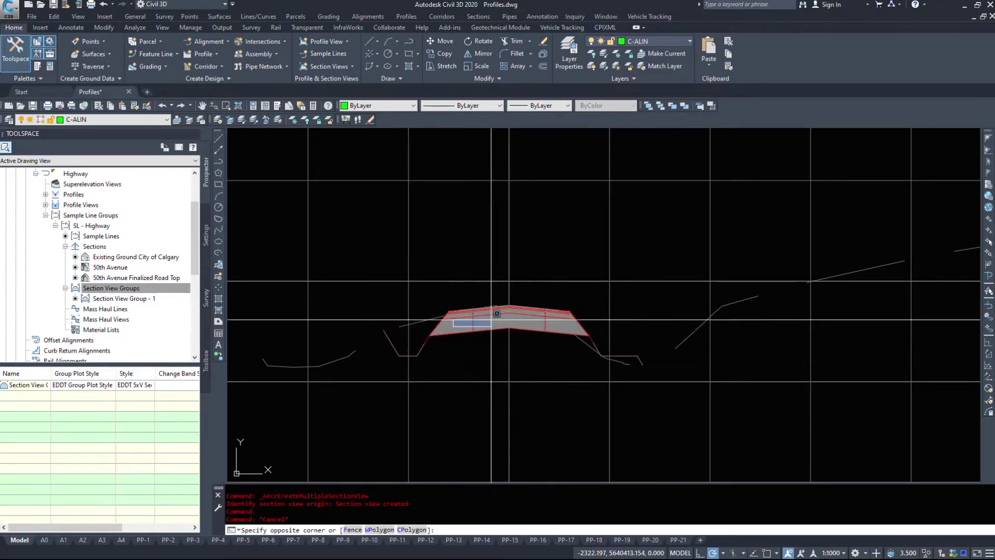
{"action": "left_click", "coordinate": [454, 316]}
{"action": "key", "text": "Escape"}
{"action": "left_click", "coordinate": [455, 316]}
{"action": "left_click", "coordinate": [505, 314]}
{"action": "scroll", "coordinate": [505, 313], "scroll_direction": "up", "scroll_amount": 5}
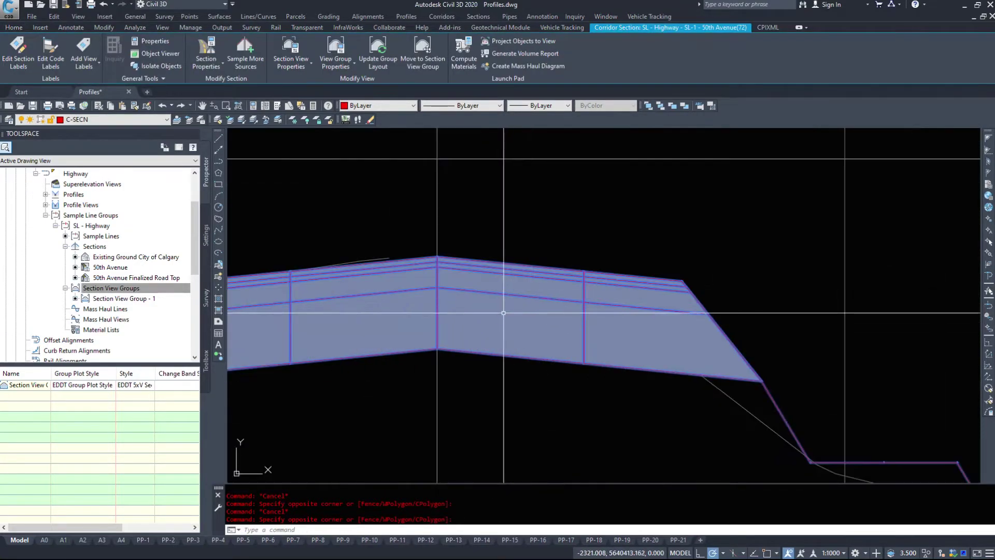
{"action": "key", "text": "Escape"}
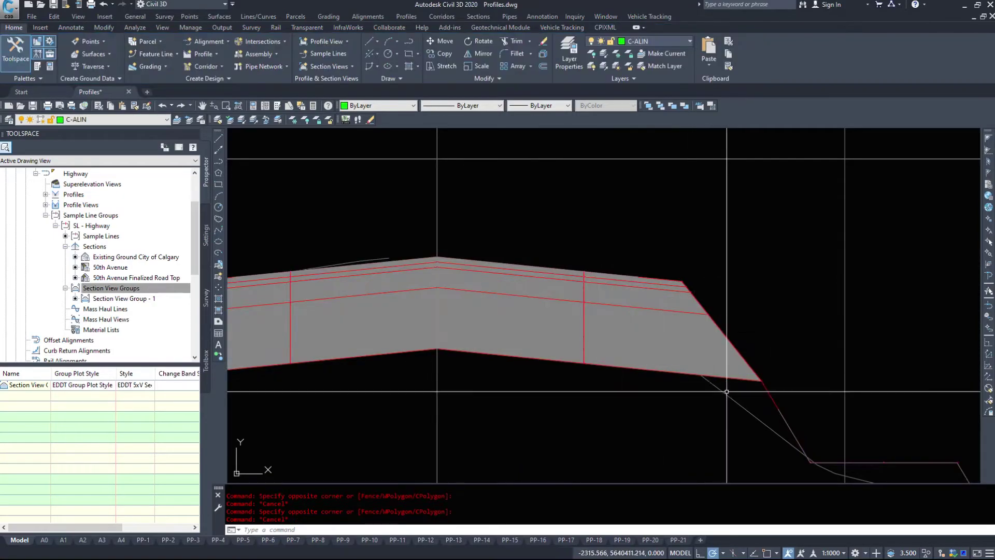
Frame the whole 0+000 section view with its 1100 and 1110 elevation labels
{"action": "left_click", "coordinate": [784, 417]}
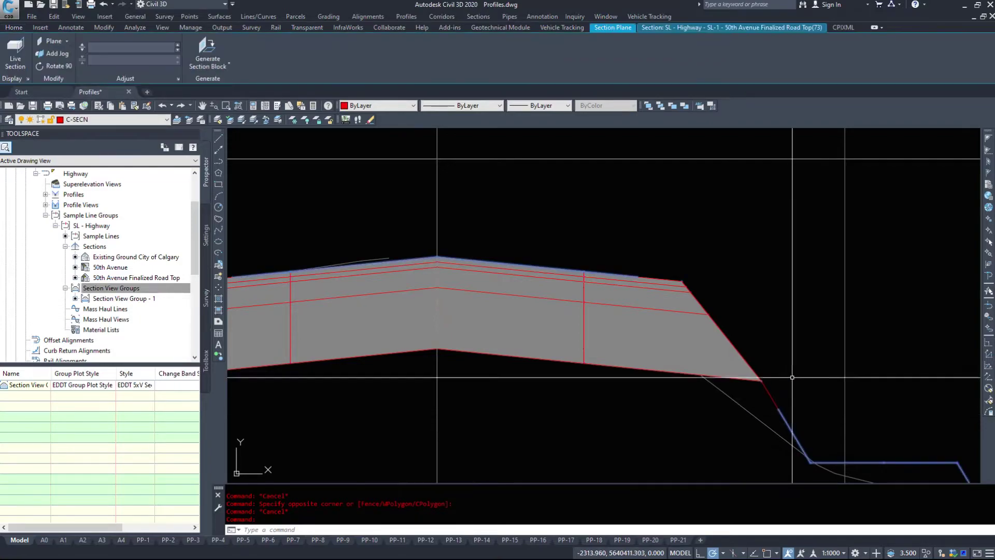
{"action": "scroll", "coordinate": [883, 371], "scroll_direction": "down", "scroll_amount": 6}
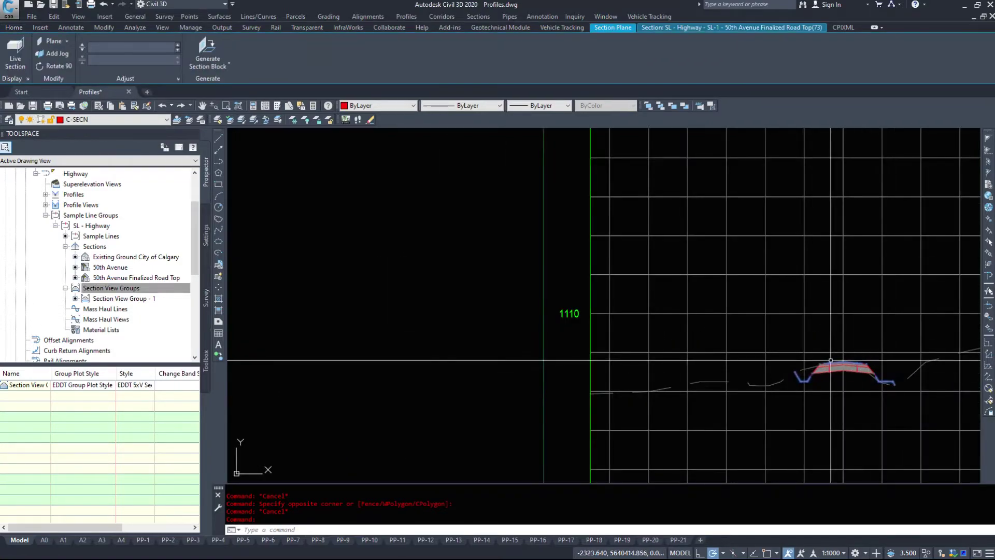
{"action": "middle_click_drag", "start_coordinate": [829, 399], "coordinate": [463, 319]}
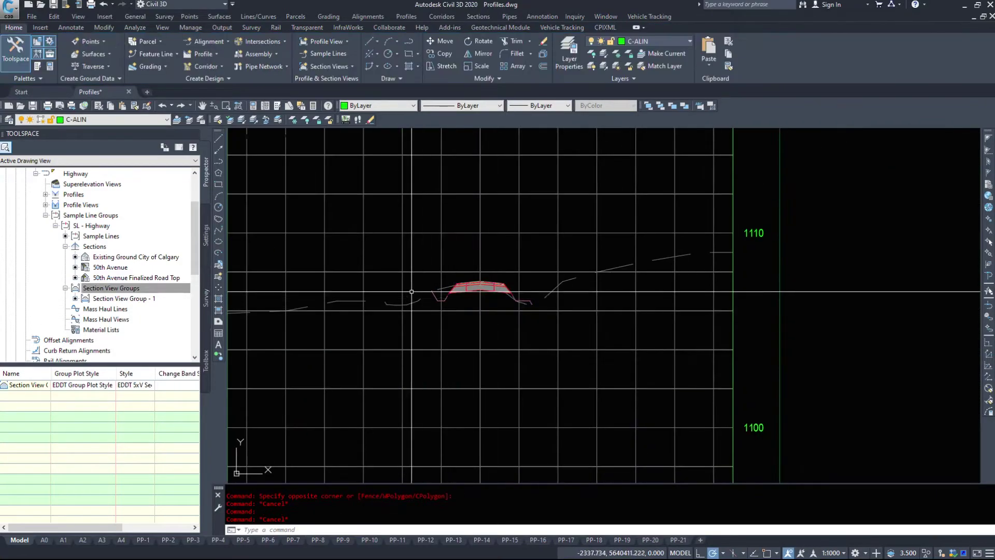
{"action": "scroll", "coordinate": [411, 292], "scroll_direction": "up", "scroll_amount": 2}
{"action": "scroll", "coordinate": [533, 267], "scroll_direction": "down", "scroll_amount": 4}
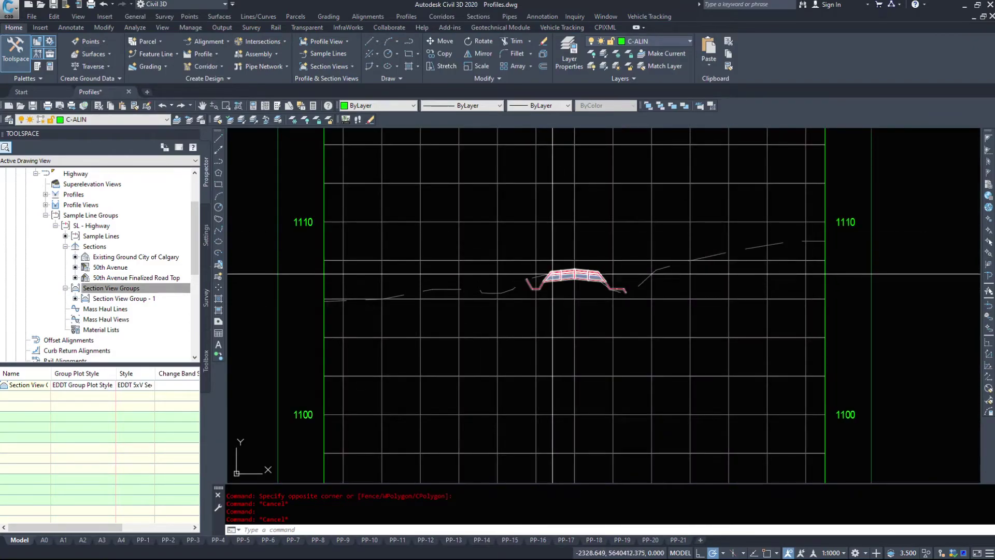
Give the 0+000 section view a user-specified offset range with left offset -30 m
{"action": "left_click", "coordinate": [553, 261]}
{"action": "right_click", "coordinate": [572, 259]}
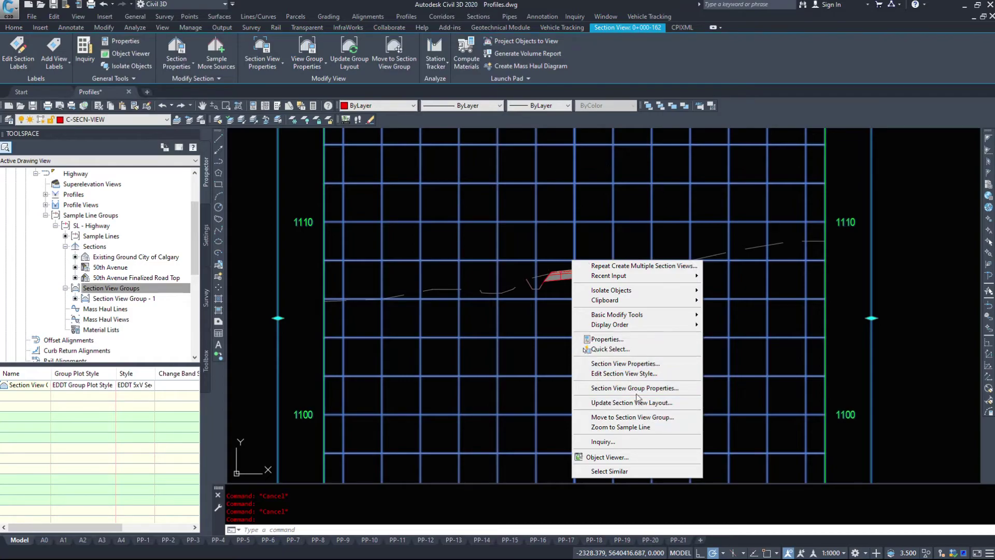
{"action": "left_click", "coordinate": [633, 365]}
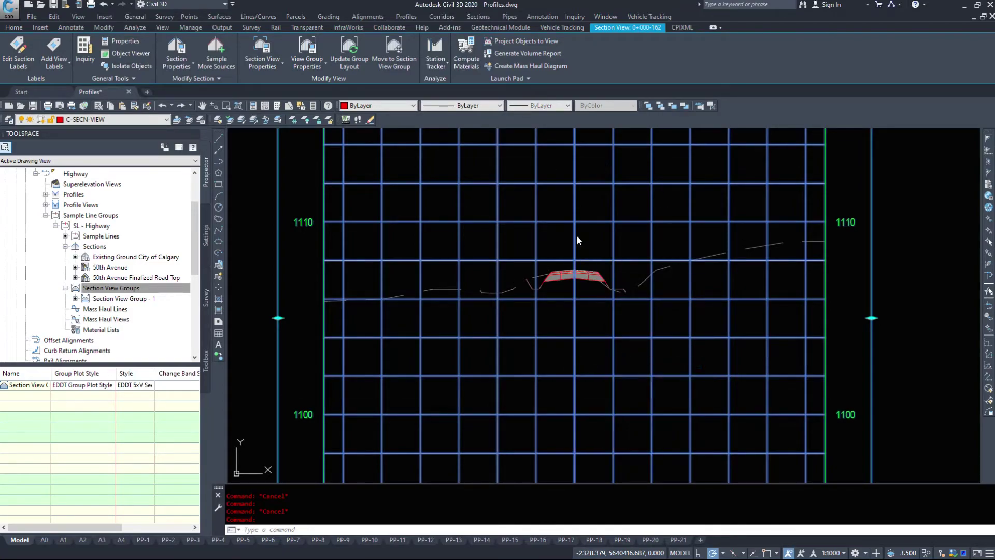
{"action": "left_click", "coordinate": [325, 179]}
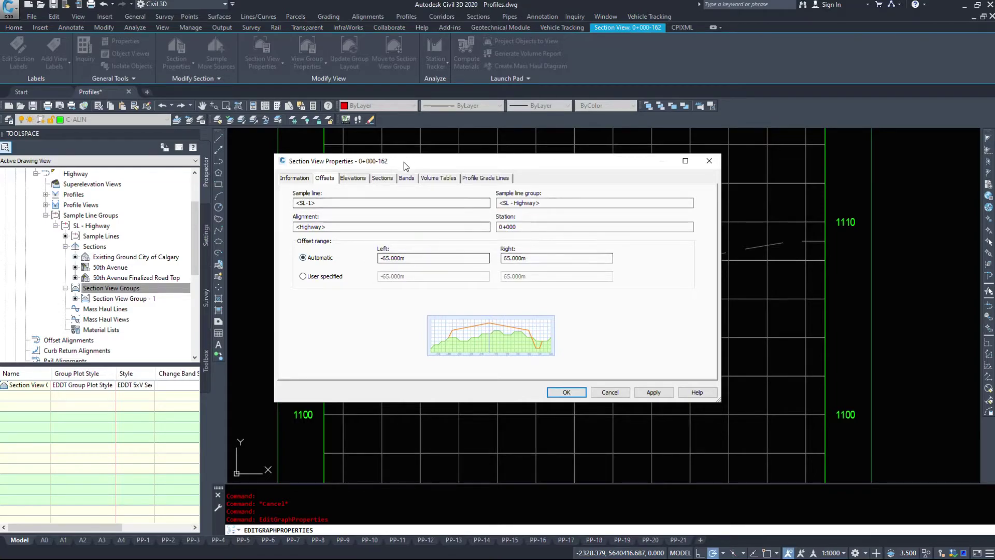
{"action": "mouse_move", "coordinate": [399, 168]}
{"action": "left_mouse_down"}
{"action": "mouse_move", "coordinate": [454, 169]}
{"action": "mouse_move", "coordinate": [478, 321]}
{"action": "left_mouse_up"}
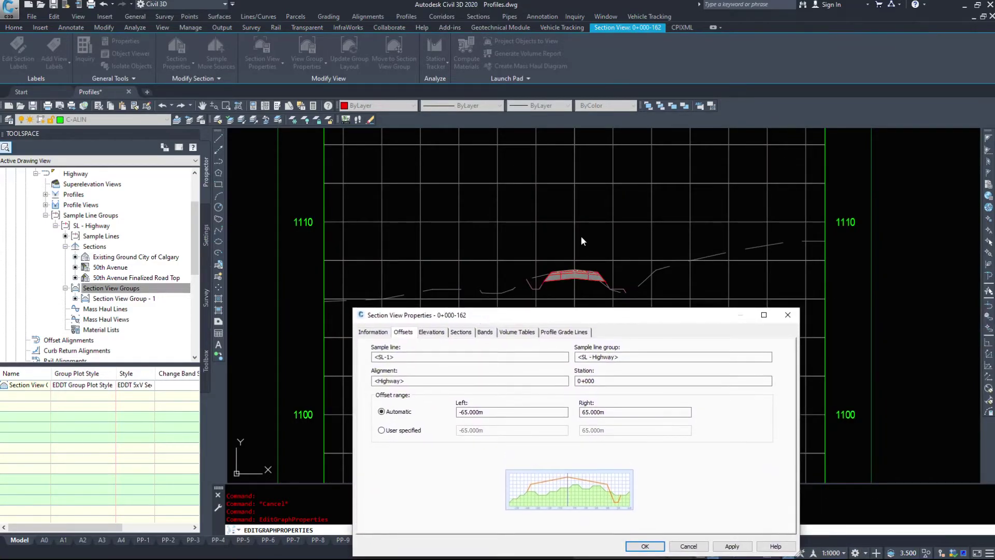
{"action": "left_click", "coordinate": [382, 429]}
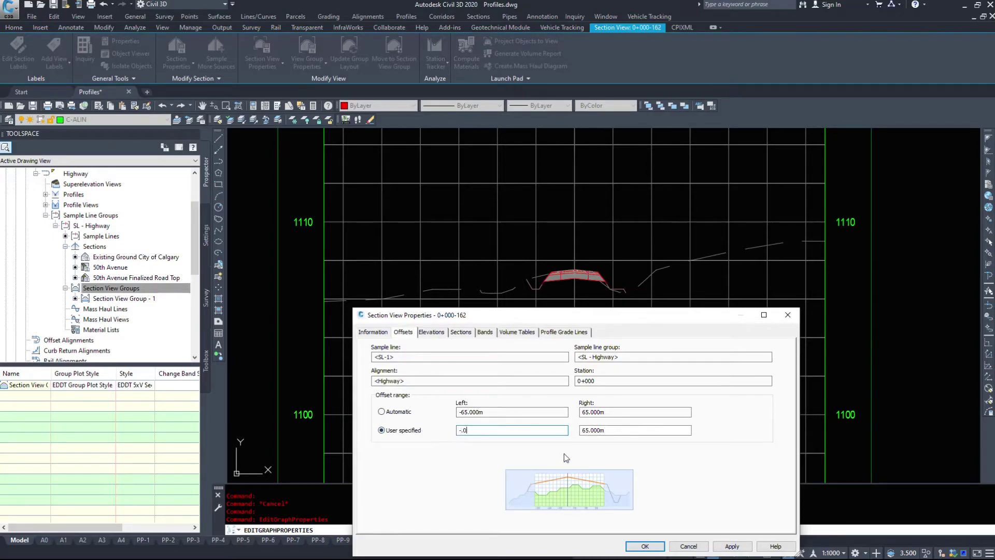
{"action": "type", "text": "-.0"}
{"action": "key", "text": "BackSpace"}
{"action": "key", "text": "BackSpace"}
{"action": "type", "text": "30"}
{"action": "key", "text": "Return"}
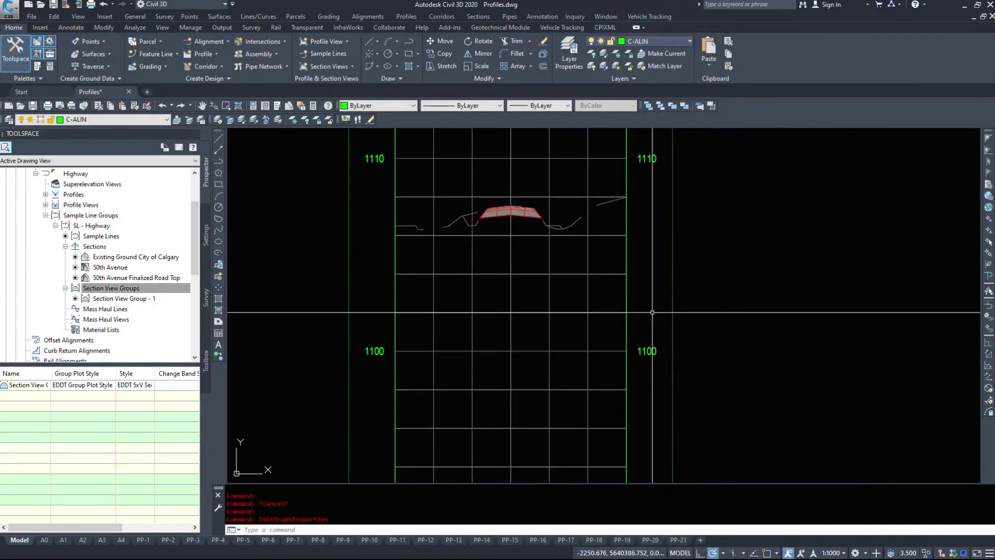
Set the 0+000 section view's elevation range to user-specified minimum 1100 m and maximum 1110 m, and apply
{"action": "left_click", "coordinate": [641, 310]}
{"action": "left_click", "coordinate": [556, 274]}
{"action": "right_click", "coordinate": [556, 274]}
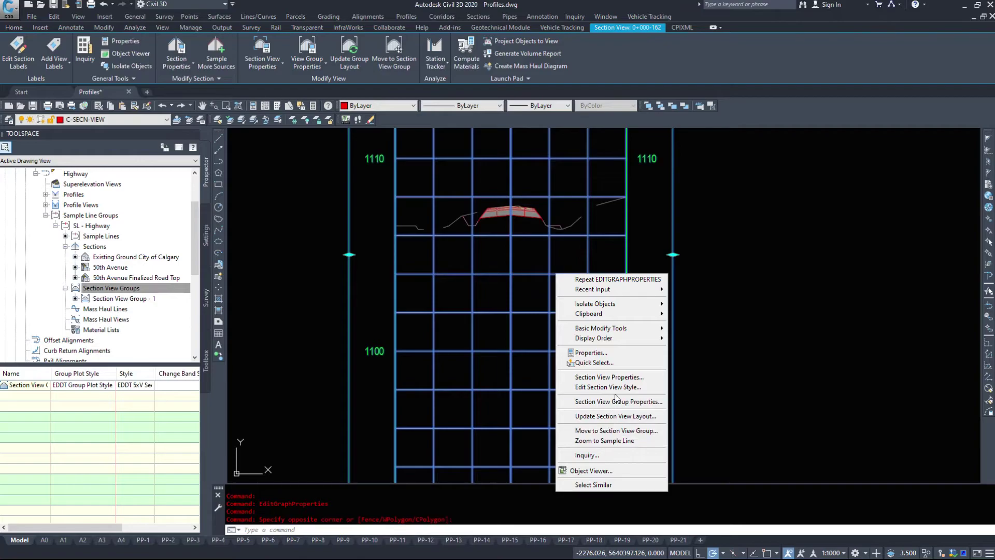
{"action": "left_click", "coordinate": [610, 376]}
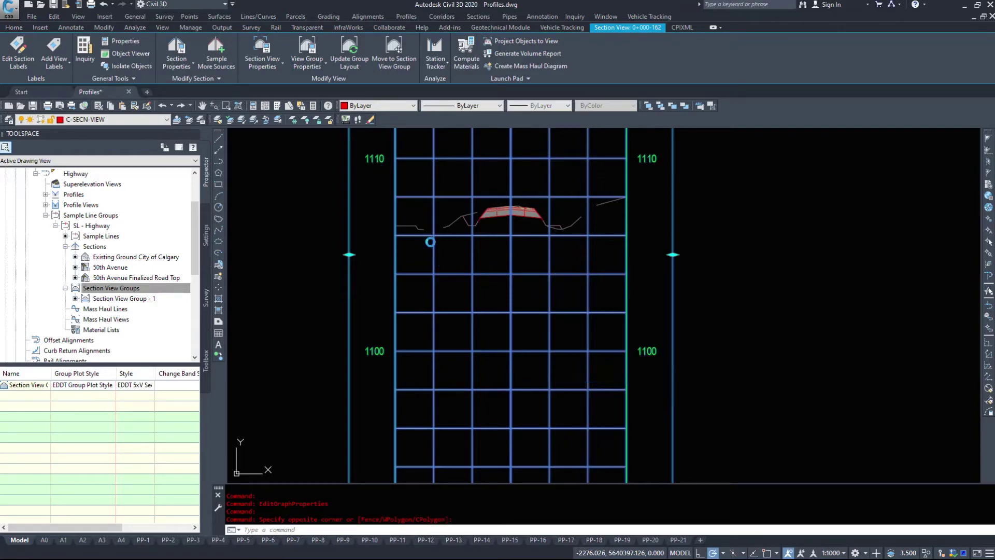
{"action": "left_click", "coordinate": [434, 321]}
{"action": "left_click_drag", "start_coordinate": [471, 304], "coordinate": [131, 43]}
{"action": "left_click", "coordinate": [50, 106]}
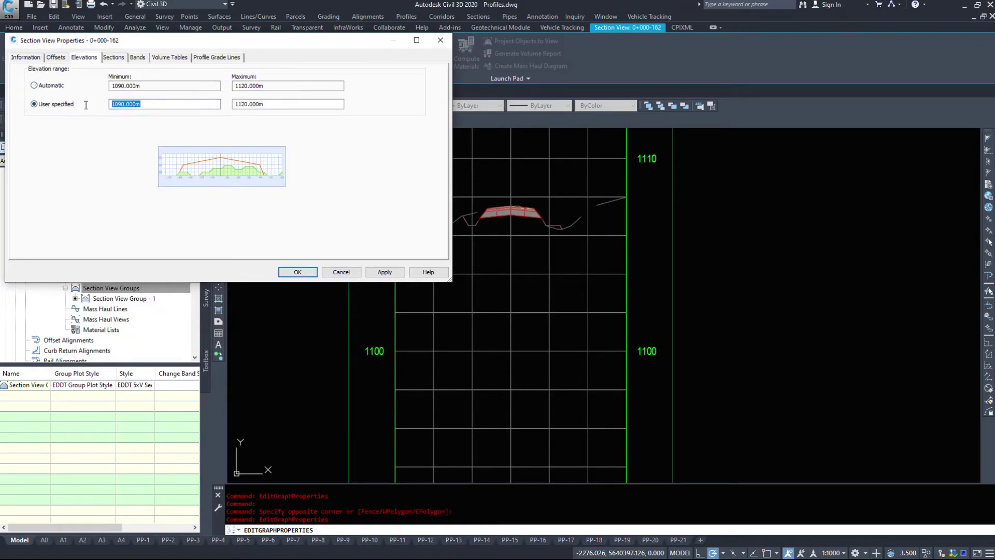
{"action": "type", "text": "1100"}
{"action": "left_click", "coordinate": [296, 104]}
{"action": "type", "text": "11"}
{"action": "left_click", "coordinate": [385, 271]}
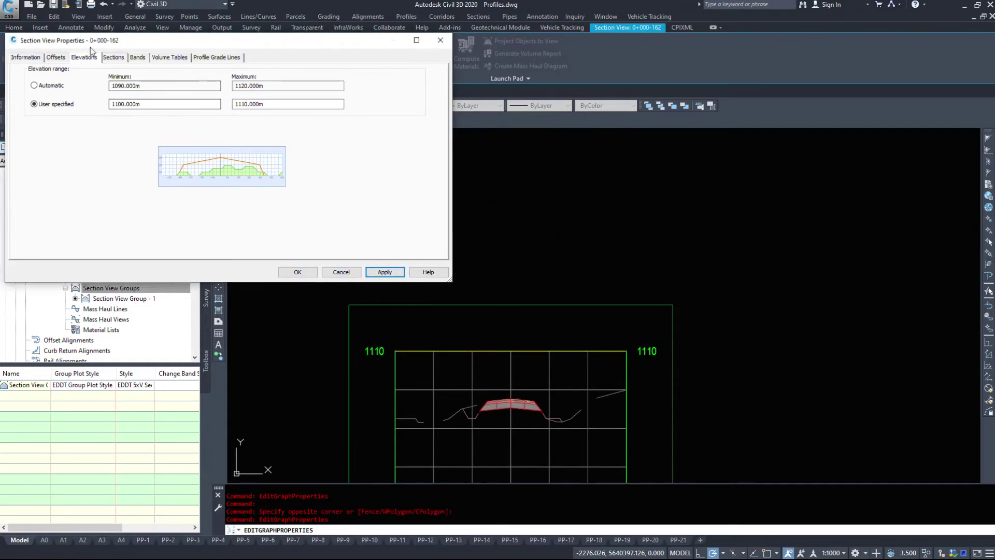
{"action": "left_click", "coordinate": [116, 57]}
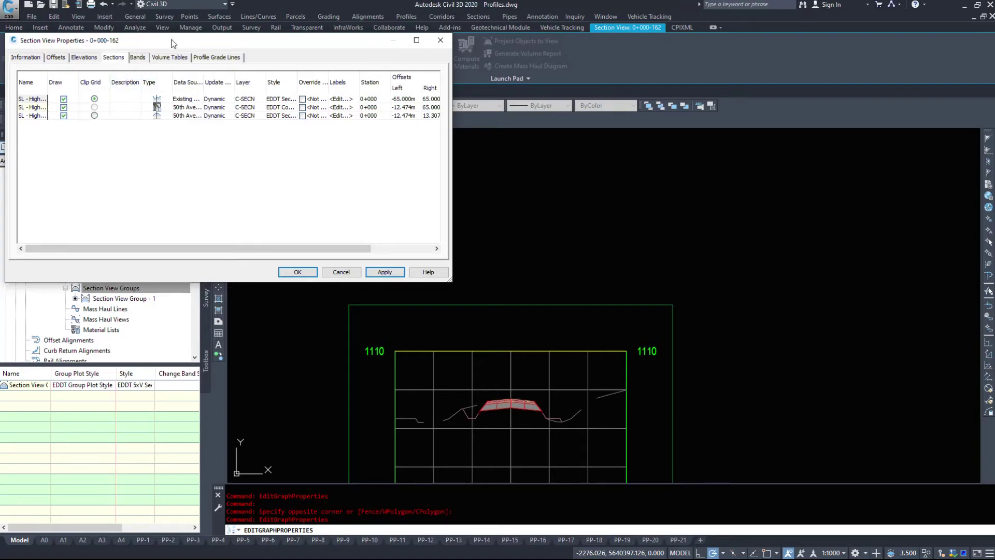
Review the 50th Avenue and Existing Ground rows on the Sections page, keeping the road section shown
{"action": "left_click_drag", "start_coordinate": [173, 40], "coordinate": [318, 25]}
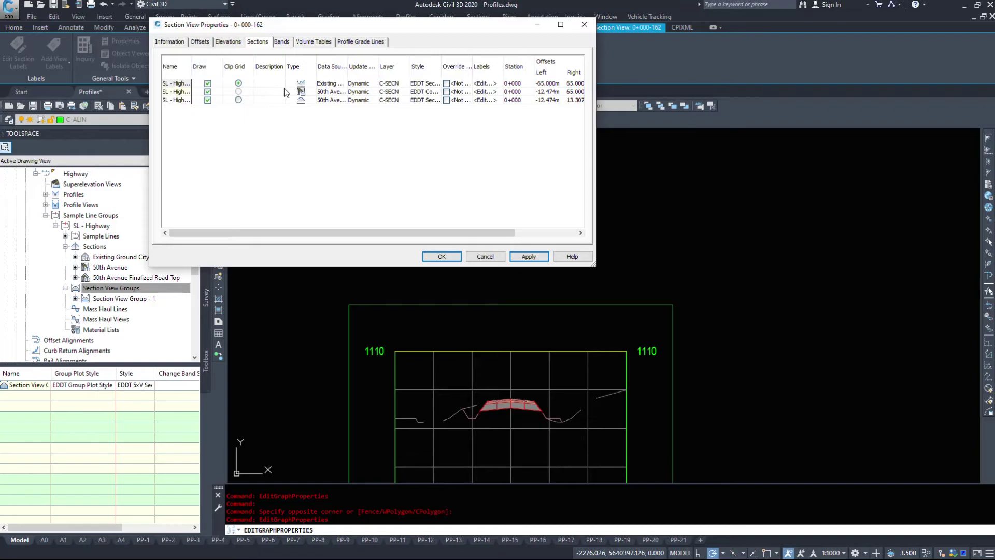
{"action": "left_click", "coordinate": [238, 91]}
{"action": "left_click", "coordinate": [529, 261]}
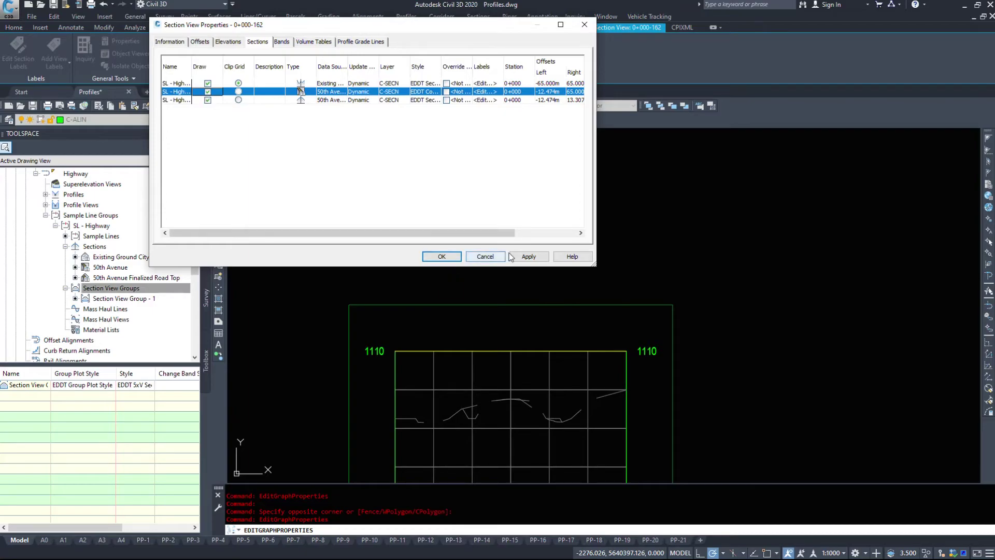
{"action": "left_click", "coordinate": [529, 257]}
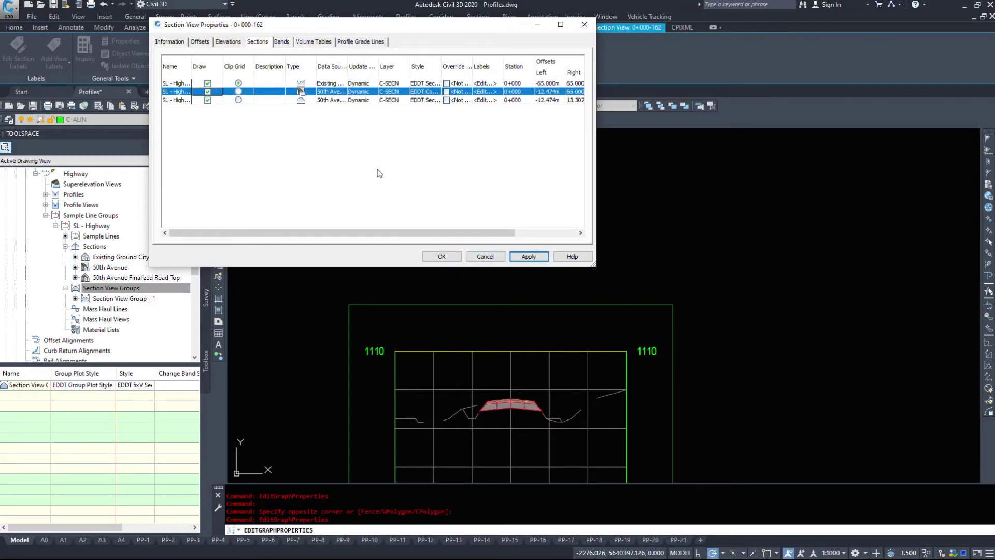
{"action": "left_click", "coordinate": [332, 83]}
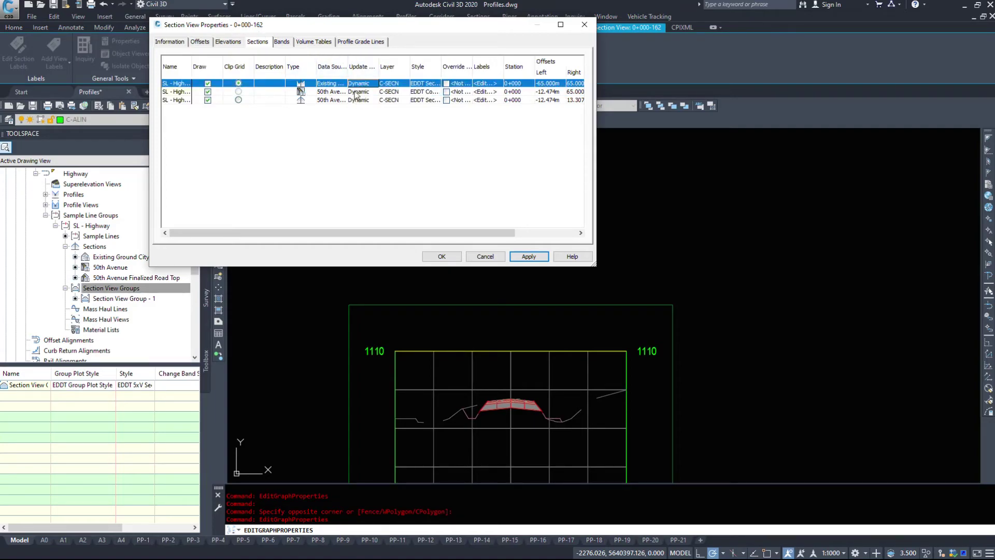
Review the Bands, Volume Tables and Profile Grade Lines pages, checking and dismissing their Help
{"action": "left_click", "coordinate": [283, 41]}
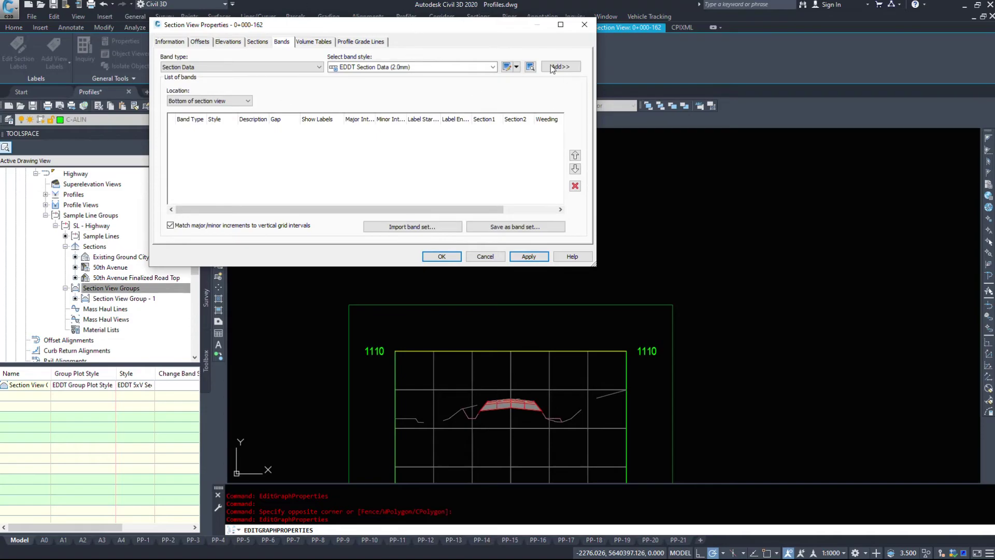
{"action": "left_click", "coordinate": [314, 41]}
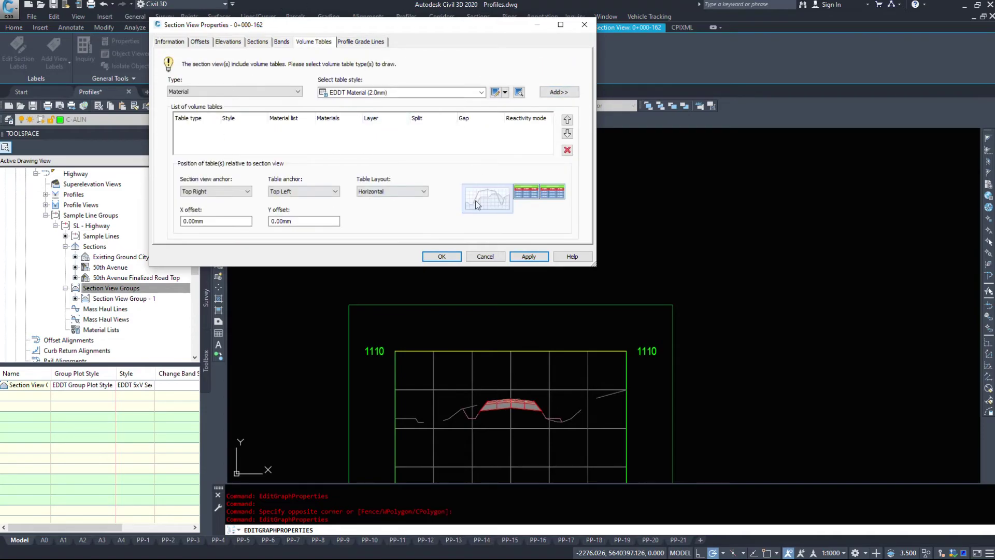
{"action": "left_click", "coordinate": [362, 42]}
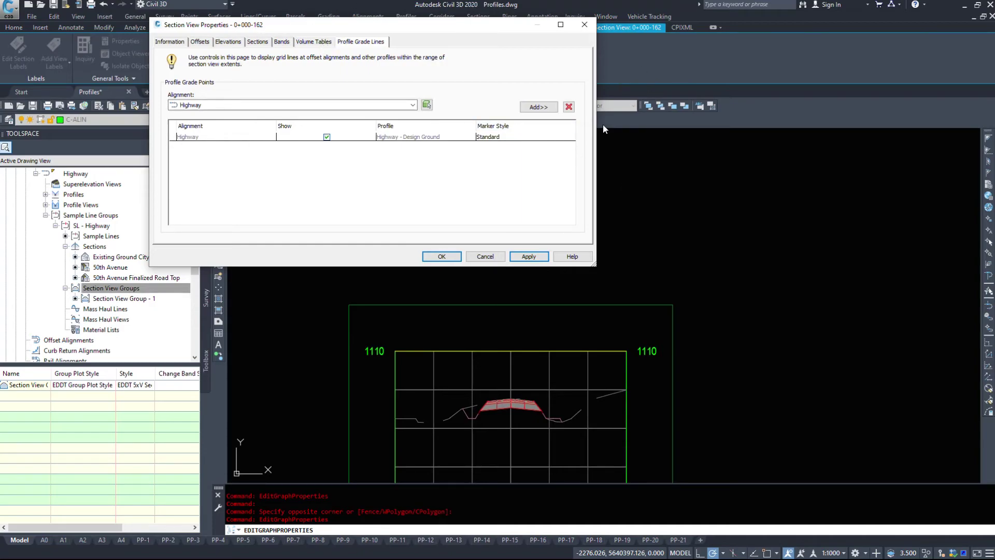
{"action": "left_click", "coordinate": [571, 258]}
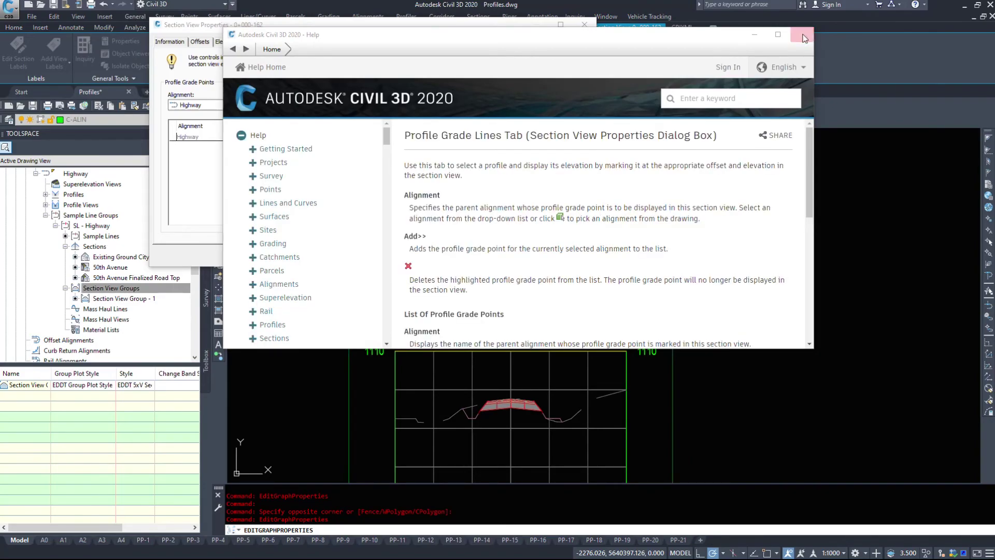
{"action": "left_click", "coordinate": [802, 36]}
Close Section View Properties and zoom out to the full section view grid beside the plan and profile
{"action": "left_click", "coordinate": [485, 257]}
{"action": "scroll", "coordinate": [633, 449], "scroll_direction": "down", "scroll_amount": 5}
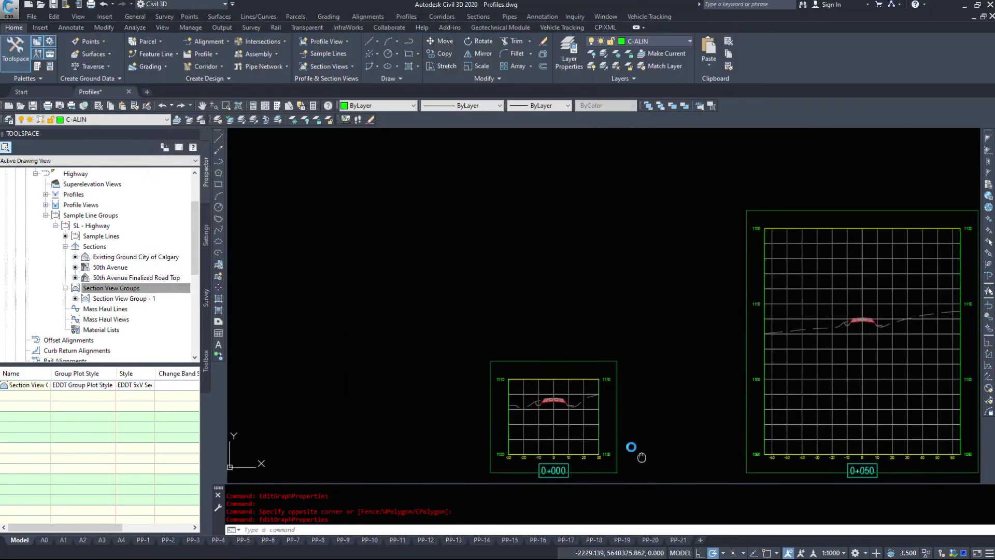
{"action": "scroll", "coordinate": [597, 271], "scroll_direction": "up", "scroll_amount": 2}
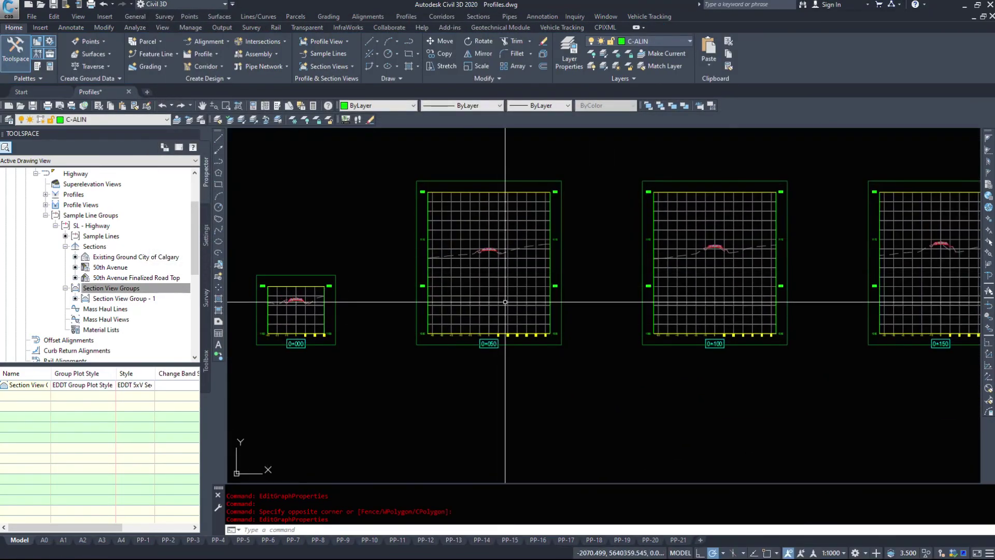
{"action": "scroll", "coordinate": [590, 315], "scroll_direction": "down", "scroll_amount": 4}
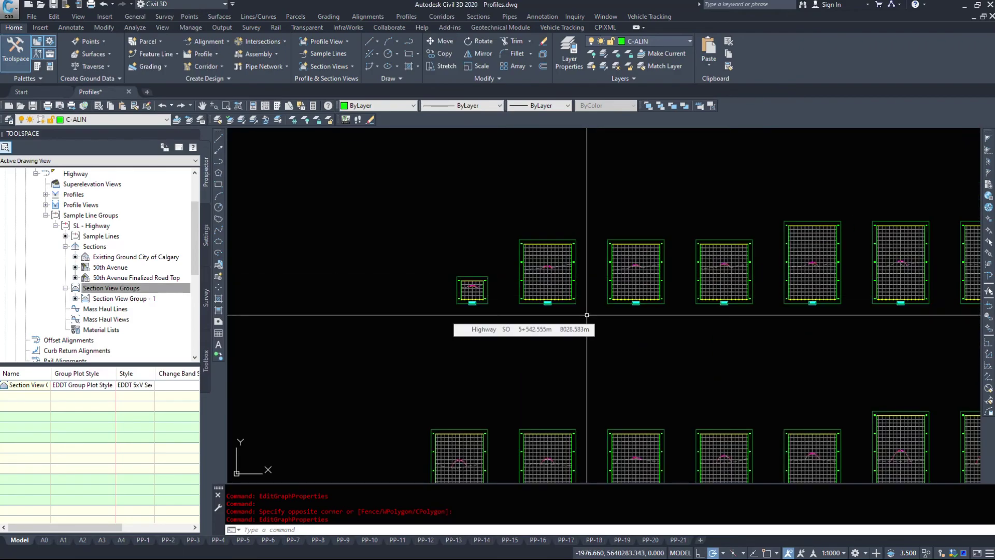
{"action": "scroll", "coordinate": [586, 318], "scroll_direction": "down", "scroll_amount": 6}
{"action": "middle_click_drag", "start_coordinate": [716, 278], "coordinate": [490, 265]}
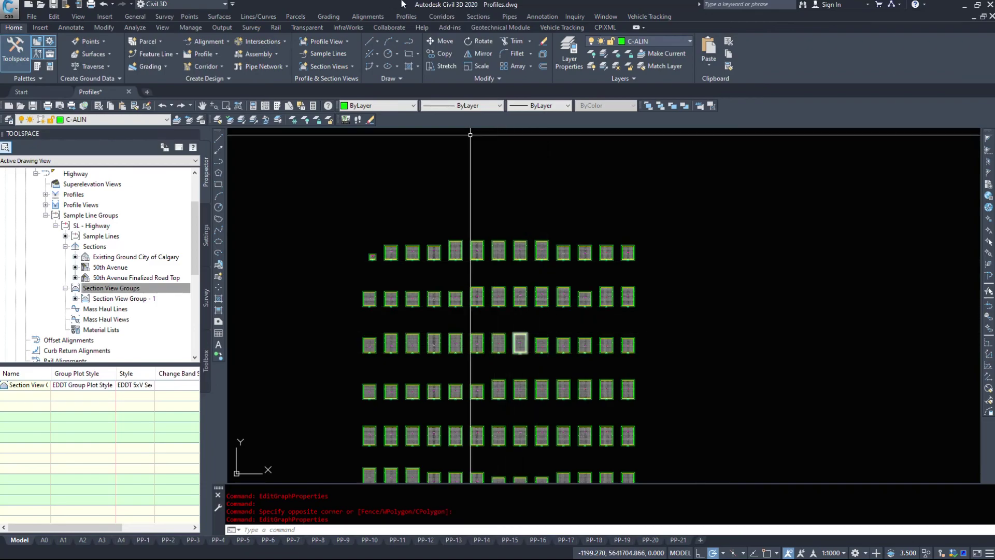
{"action": "left_click", "coordinate": [479, 16]}
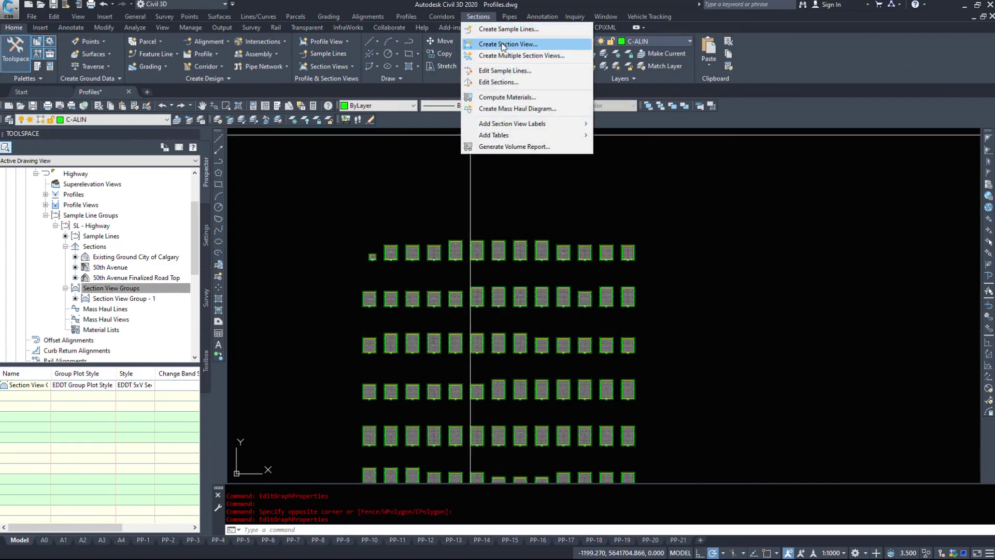
{"action": "left_click", "coordinate": [745, 311]}
{"action": "scroll", "coordinate": [476, 303], "scroll_direction": "down", "scroll_amount": 6}
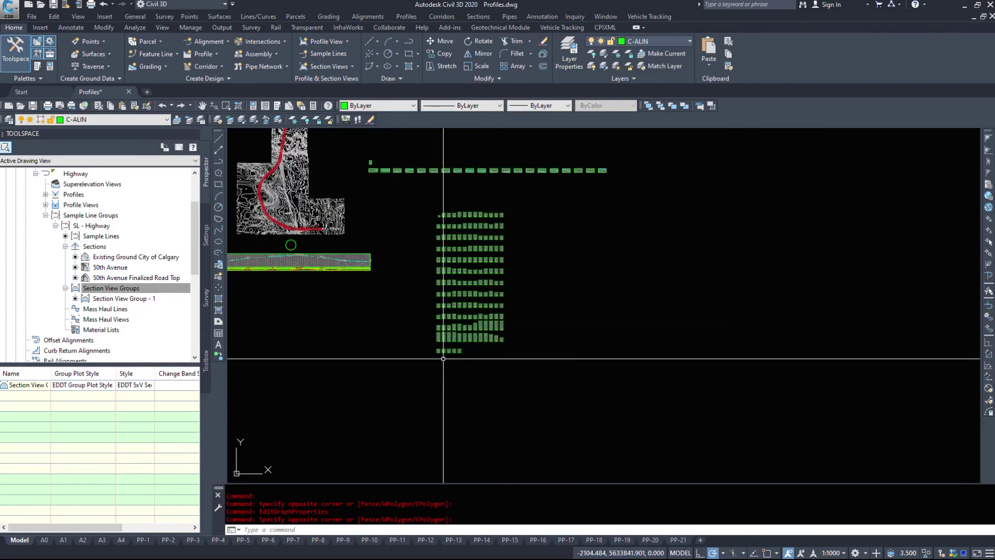